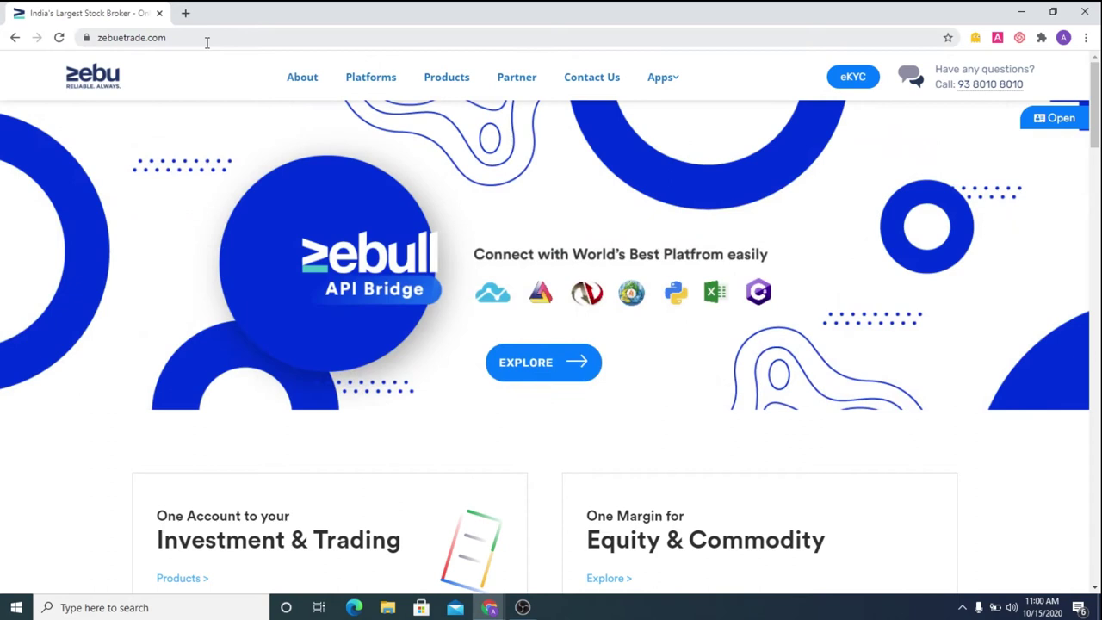
# Go to zebuetrade.com's Downloads page through the Apps menu's Tools section
pyautogui.click(664, 79)
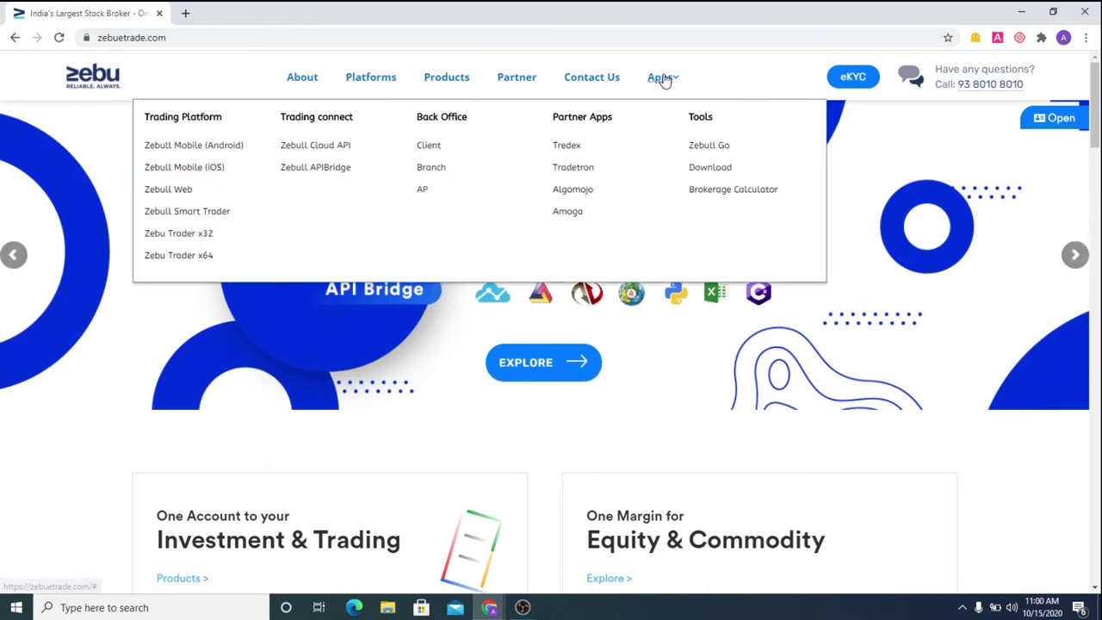
pyautogui.click(701, 169)
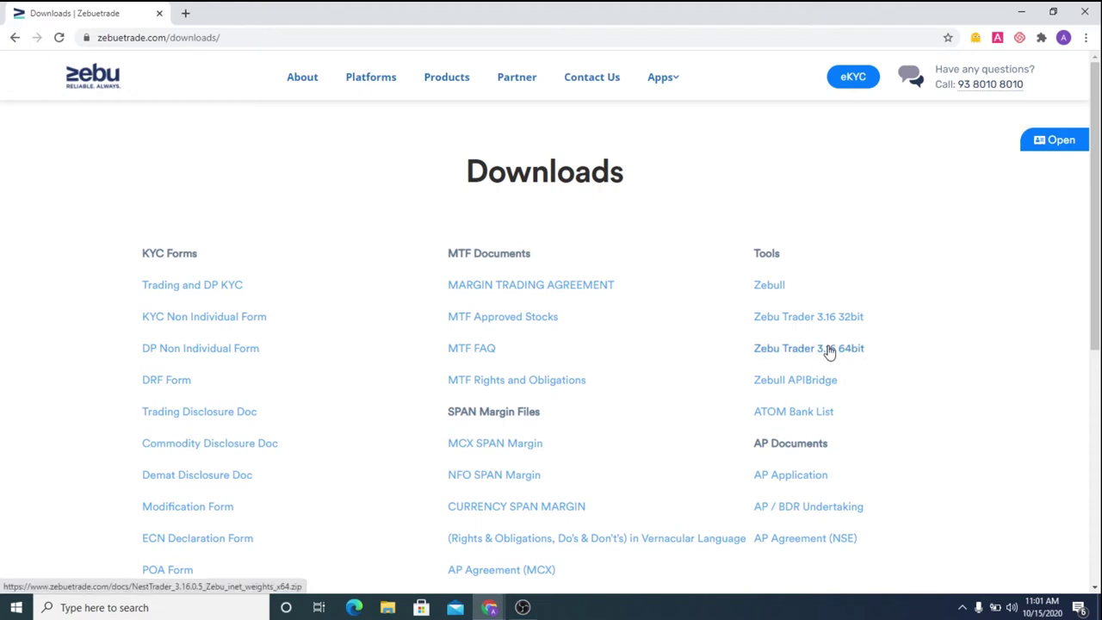
# Download the Zebu Trader 3.16 64bit package and show it in Chrome's downloads list
pyautogui.click(829, 353)
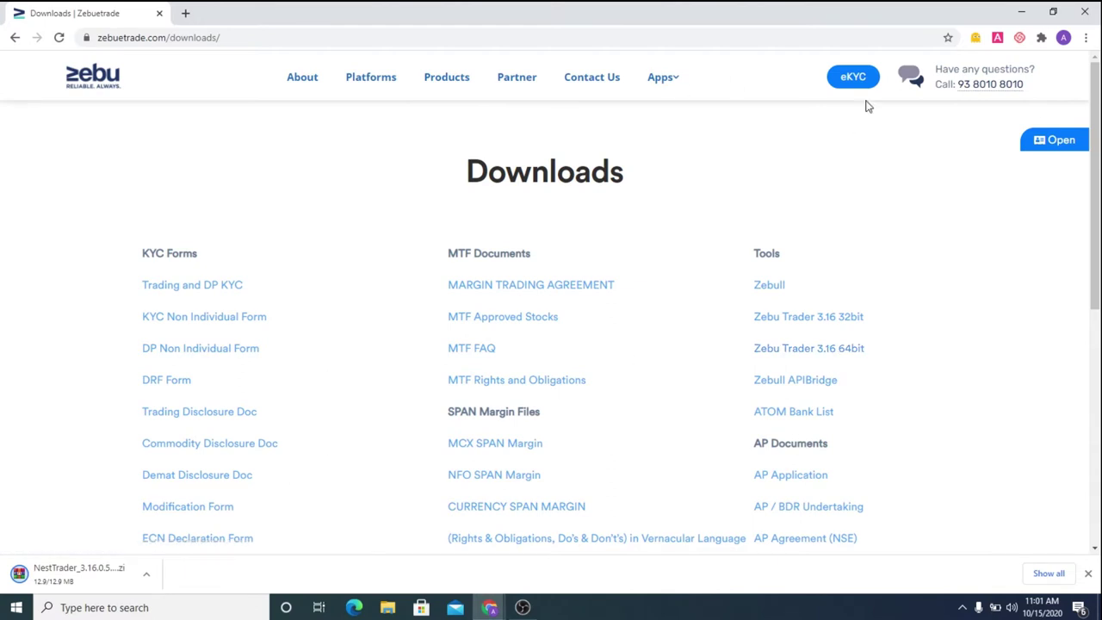
pyautogui.click(1086, 37)
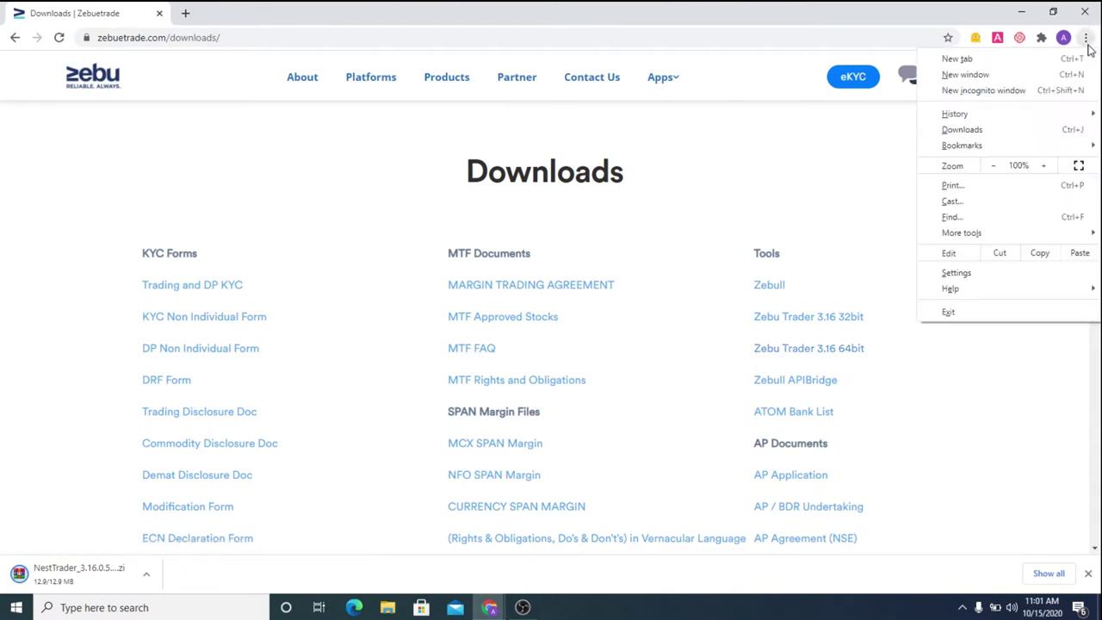
pyautogui.click(999, 131)
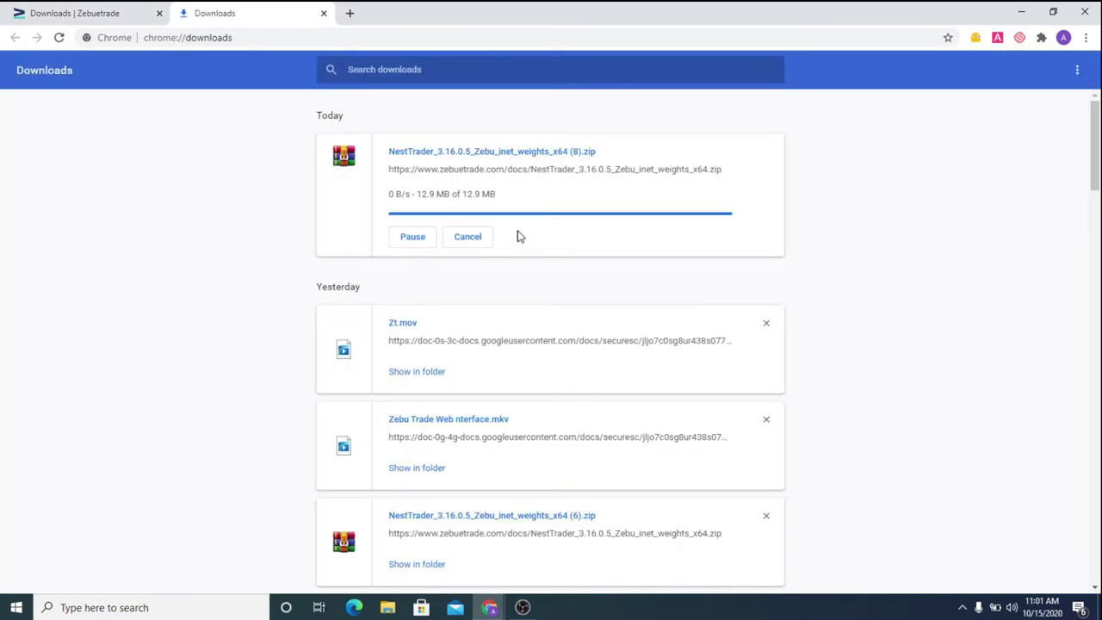
# Open the NestTrader zip in WinRAR and run its installer to the destination folder step
pyautogui.click(479, 156)
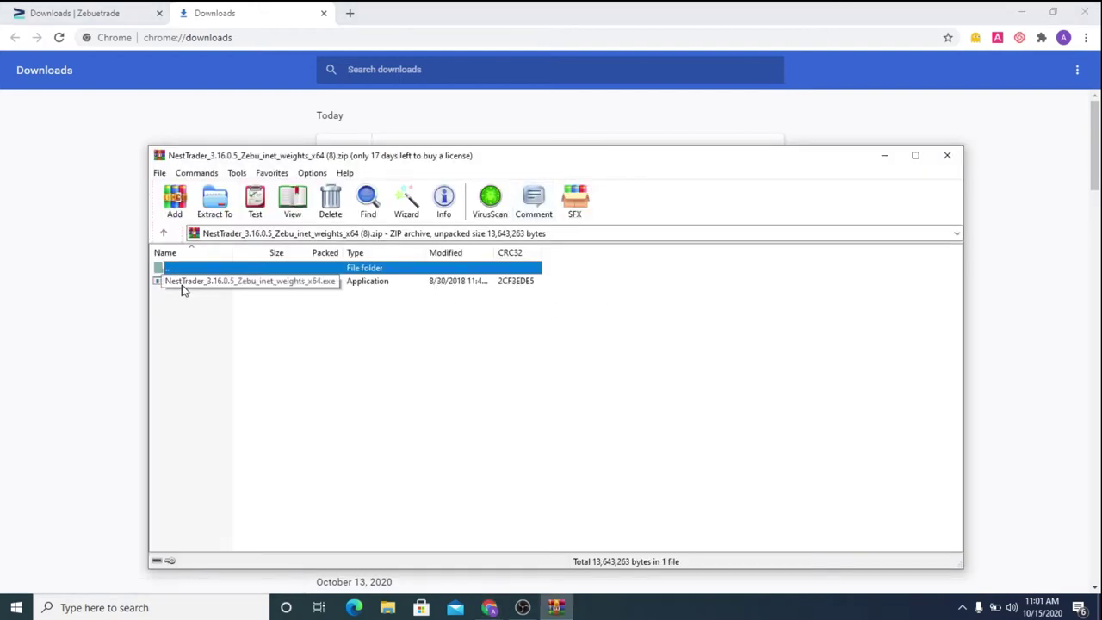
pyautogui.click(175, 291)
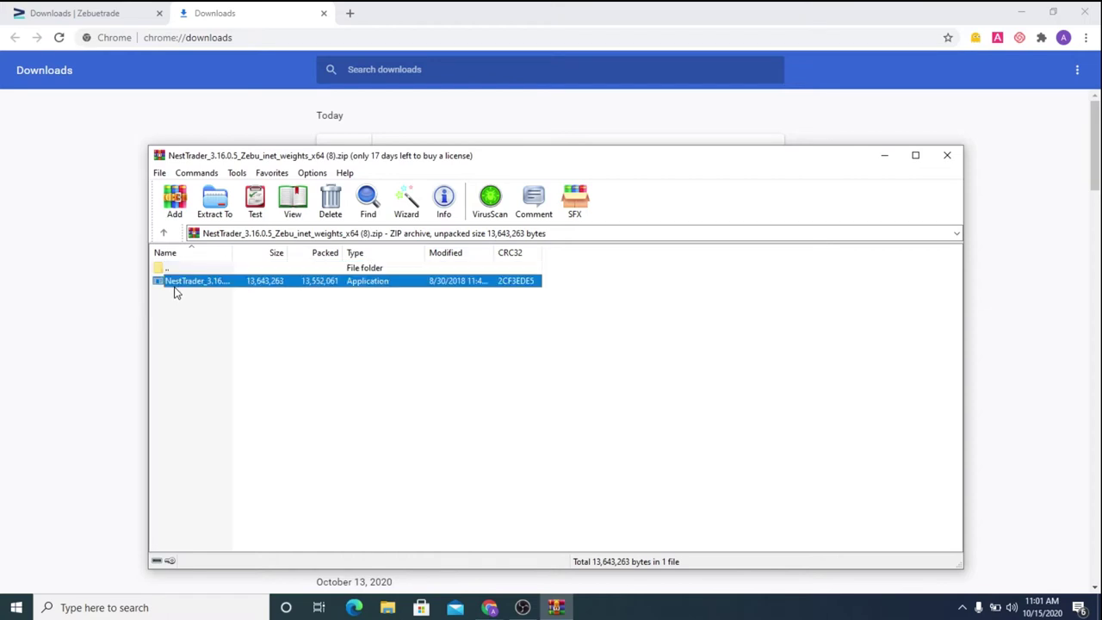
pyautogui.doubleClick(175, 291)
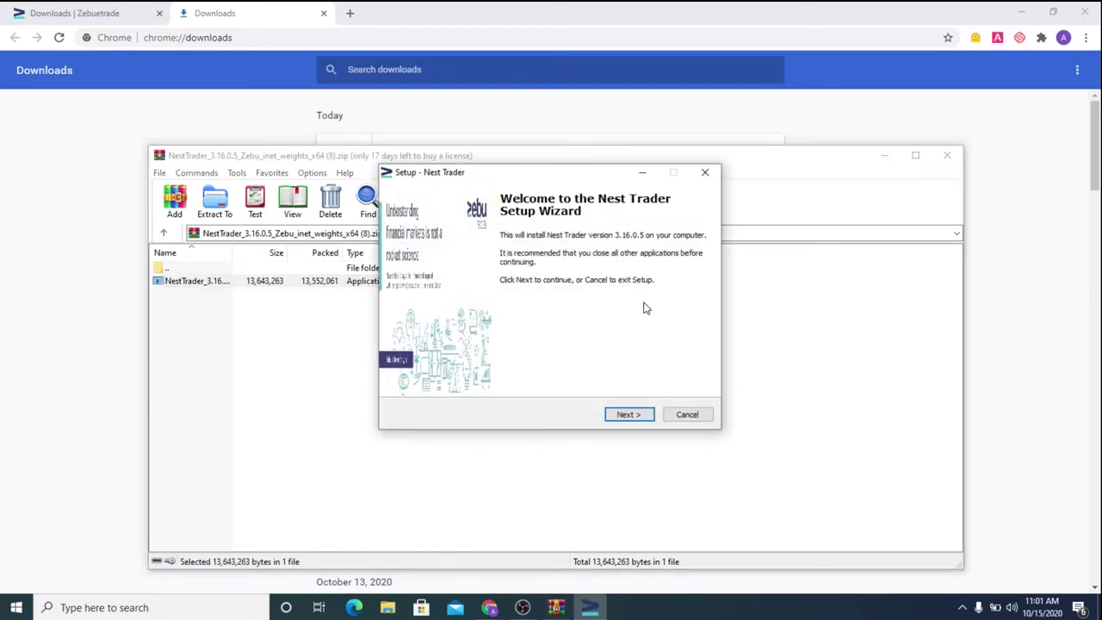
pyautogui.click(634, 417)
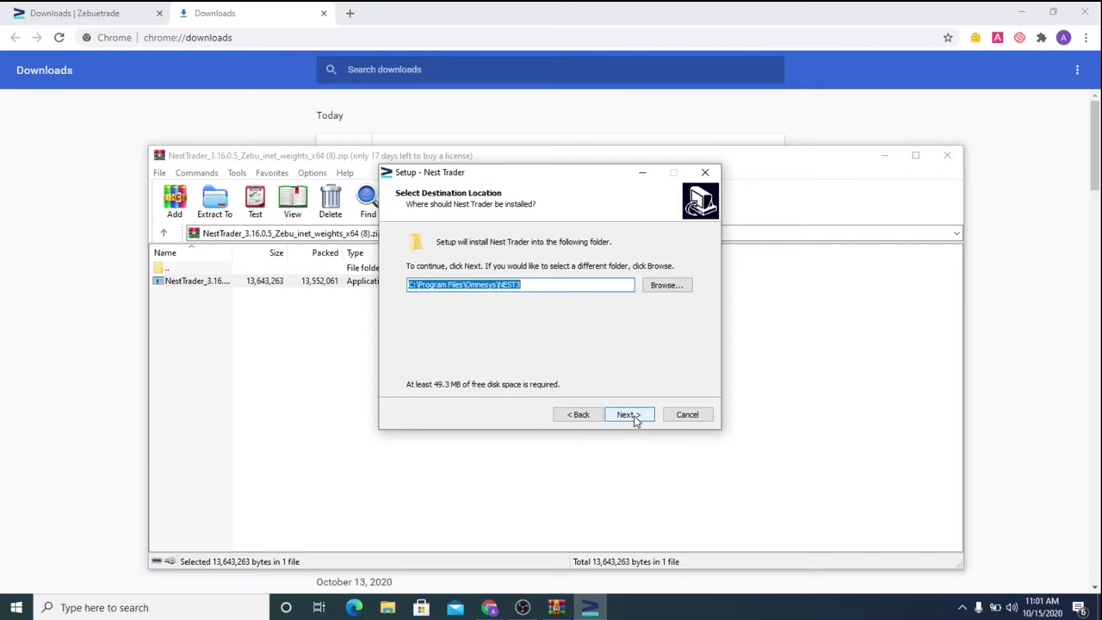
# Create a new folder named 'Zebu Nest Trader Platform' inside C:\Program Files
pyautogui.click(388, 608)
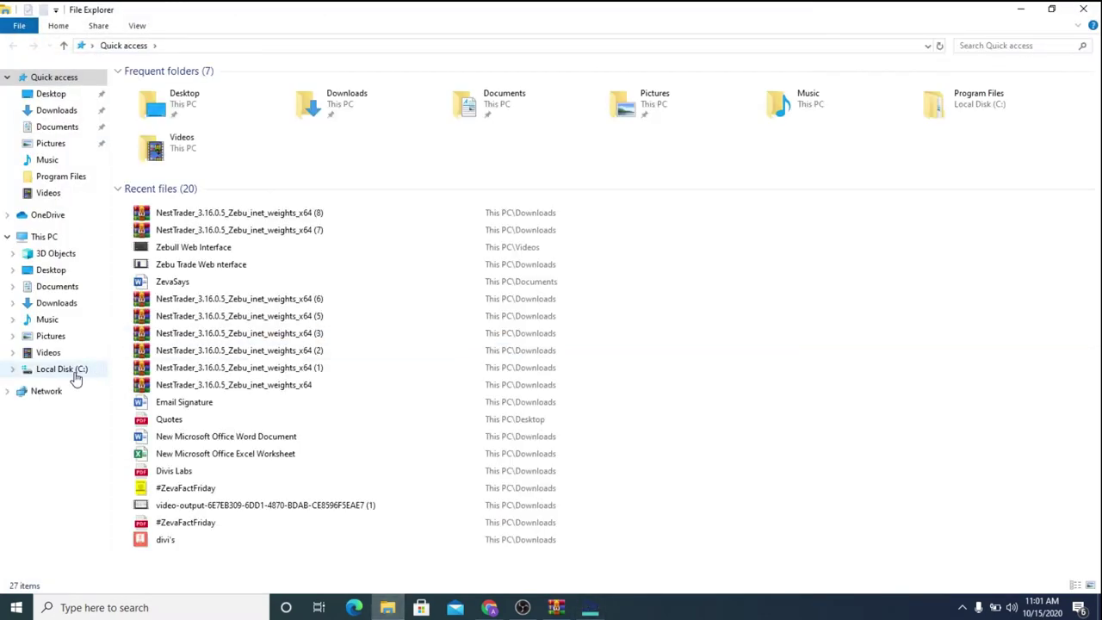
pyautogui.click(76, 379)
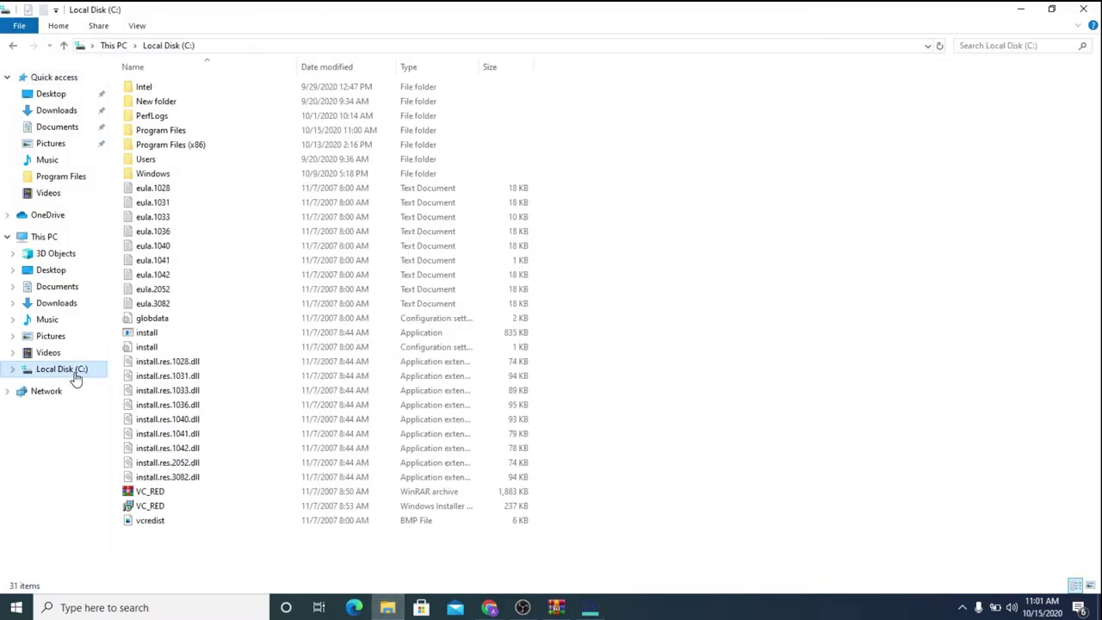
pyautogui.doubleClick(180, 132)
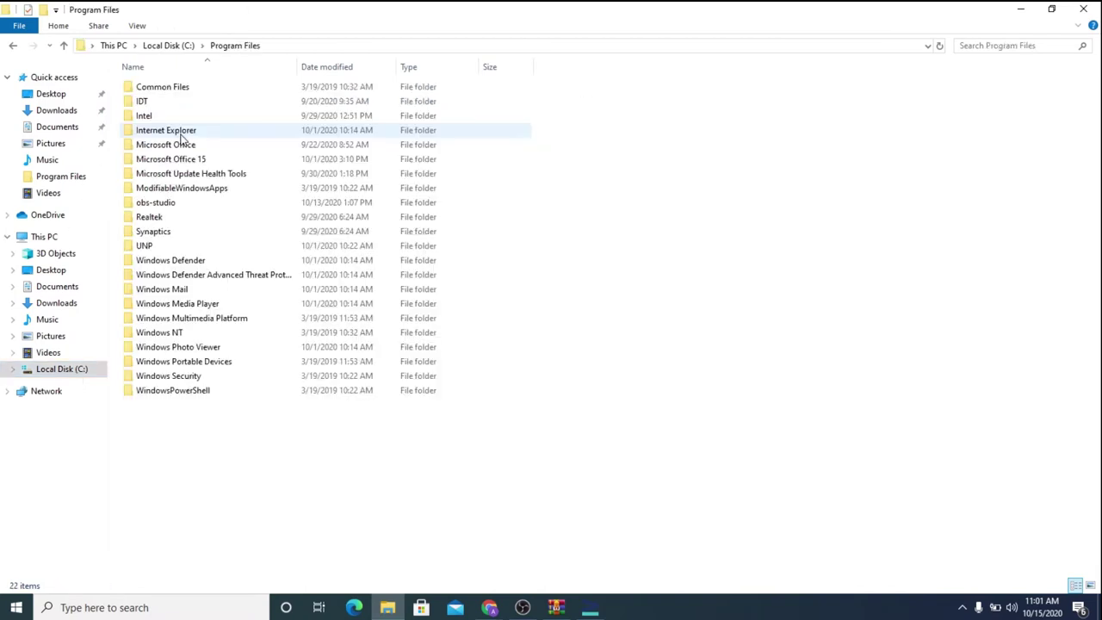
pyautogui.rightClick(608, 296)
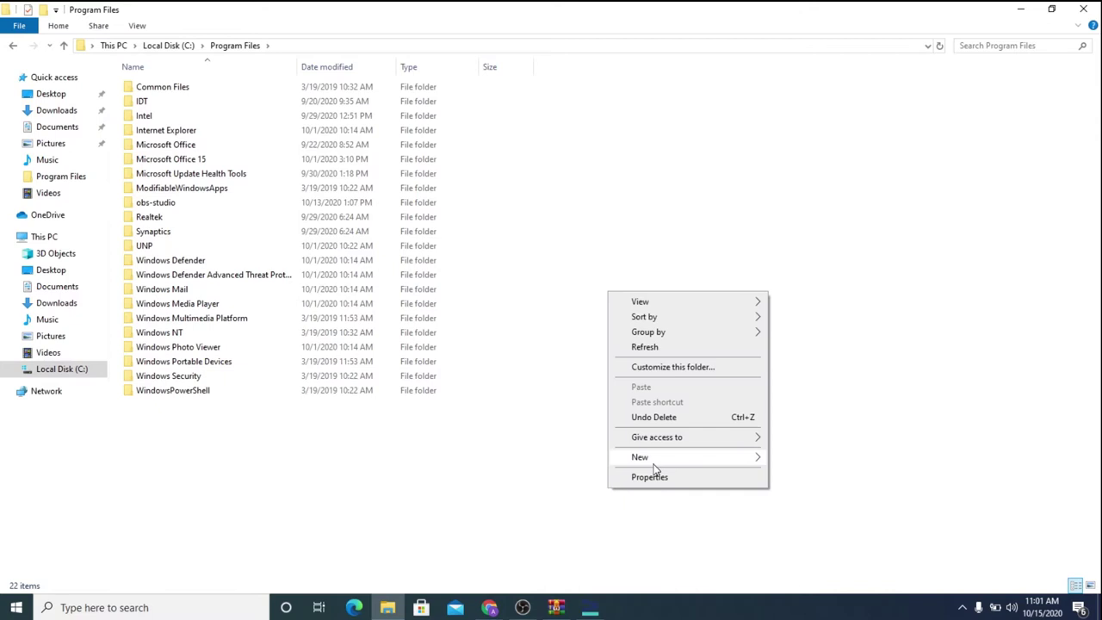
pyautogui.moveTo(652, 463)
pyautogui.click(851, 300)
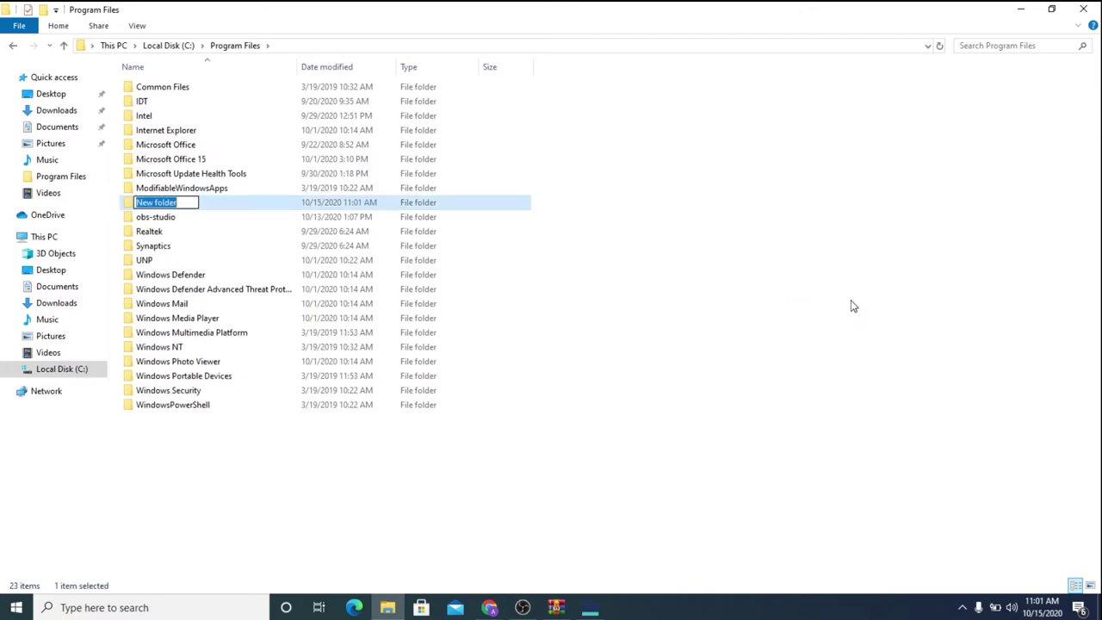
pyautogui.press('BackSpace')
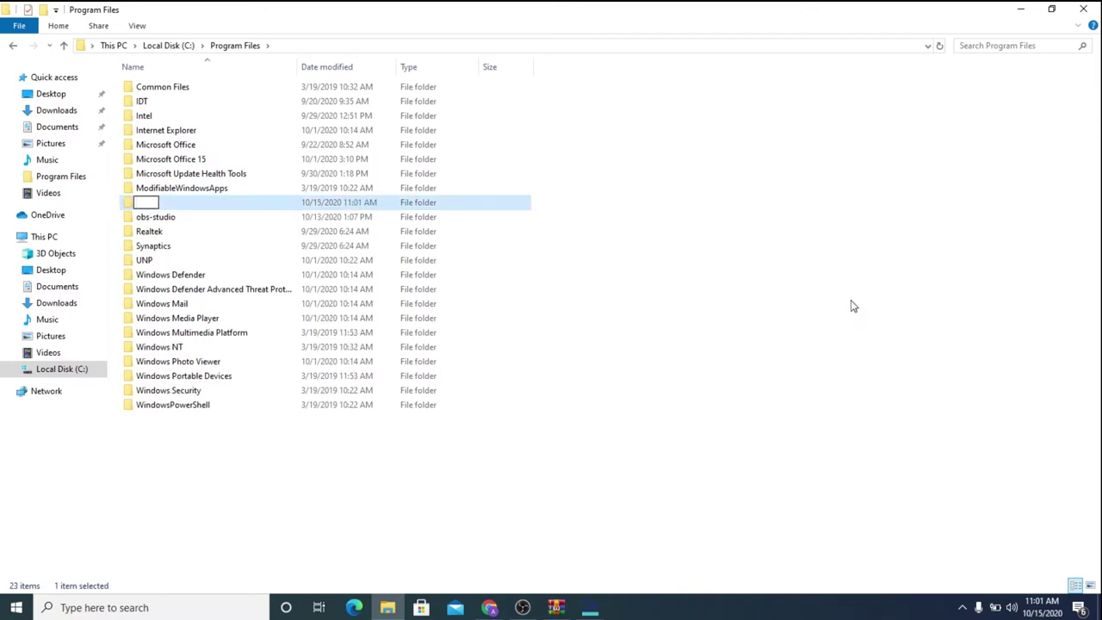
pyautogui.write('Zebu Nest')
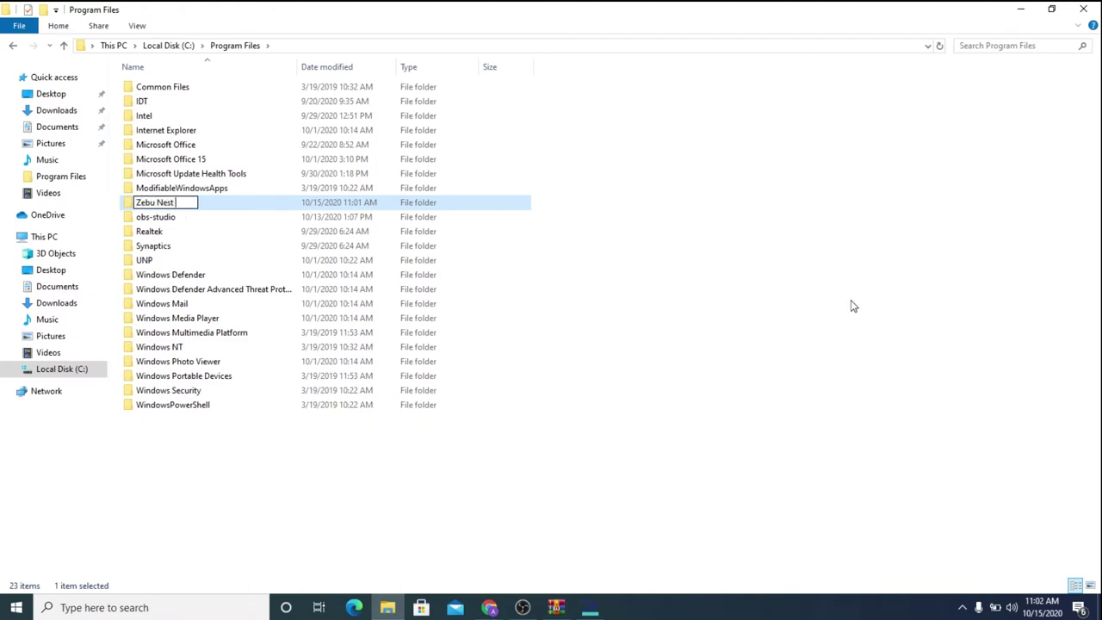
pyautogui.write(' Trader Platform')
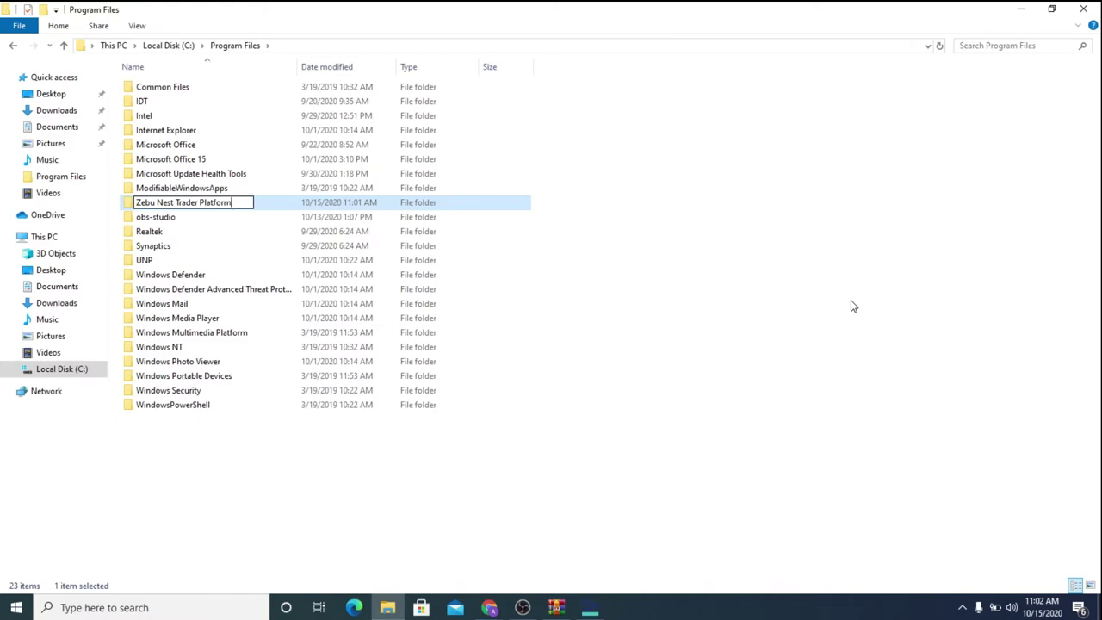
pyautogui.press('Return')
pyautogui.click(790, 408)
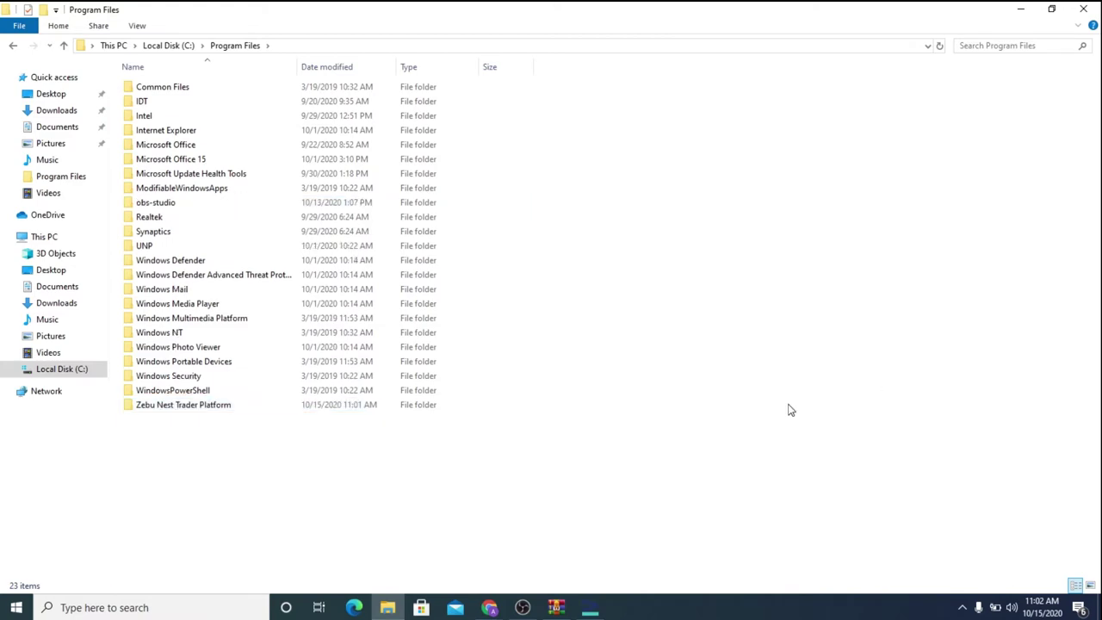
# Install Nest Trader into the Zebu Nest Trader Platform folder, keeping the desktop icon option
pyautogui.click(1083, 9)
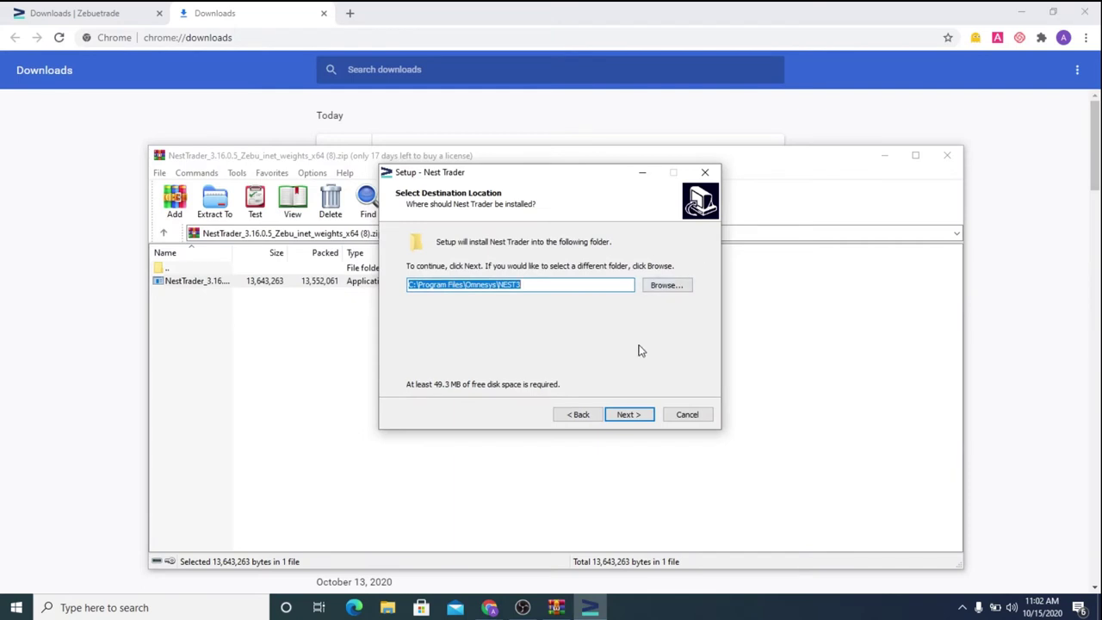
pyautogui.click(667, 286)
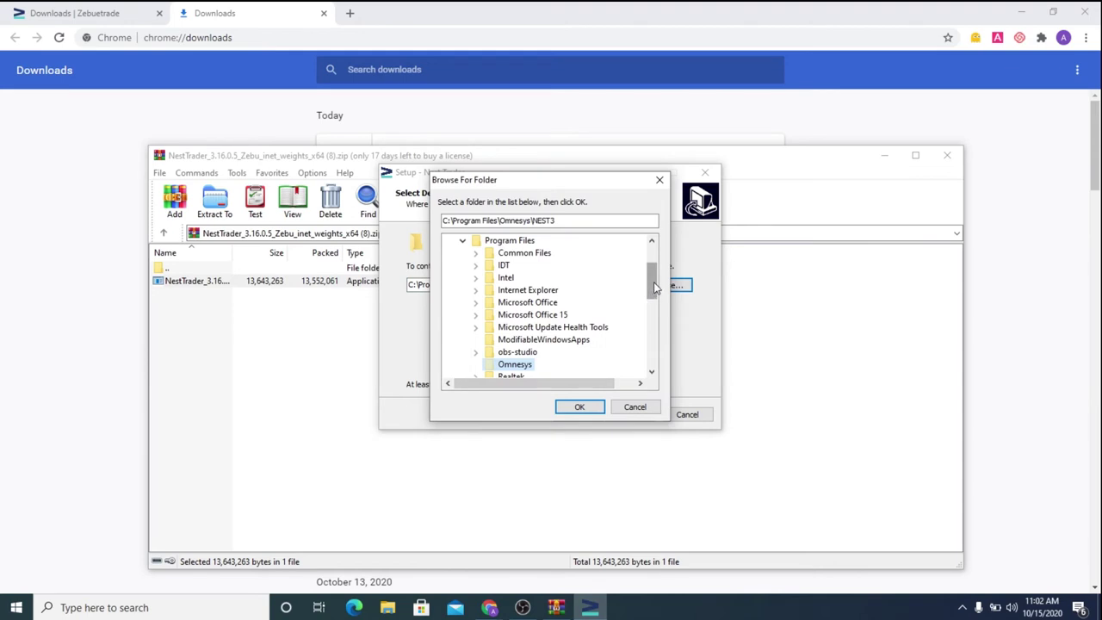
pyautogui.moveTo(653, 289); pyautogui.dragTo(656, 358)
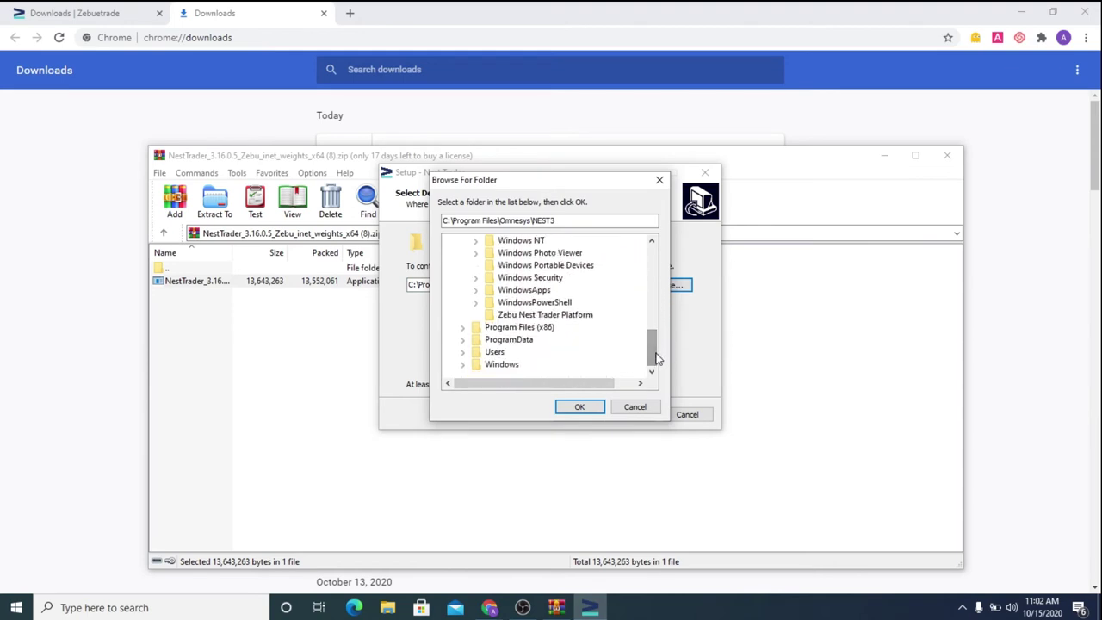
pyautogui.click(535, 317)
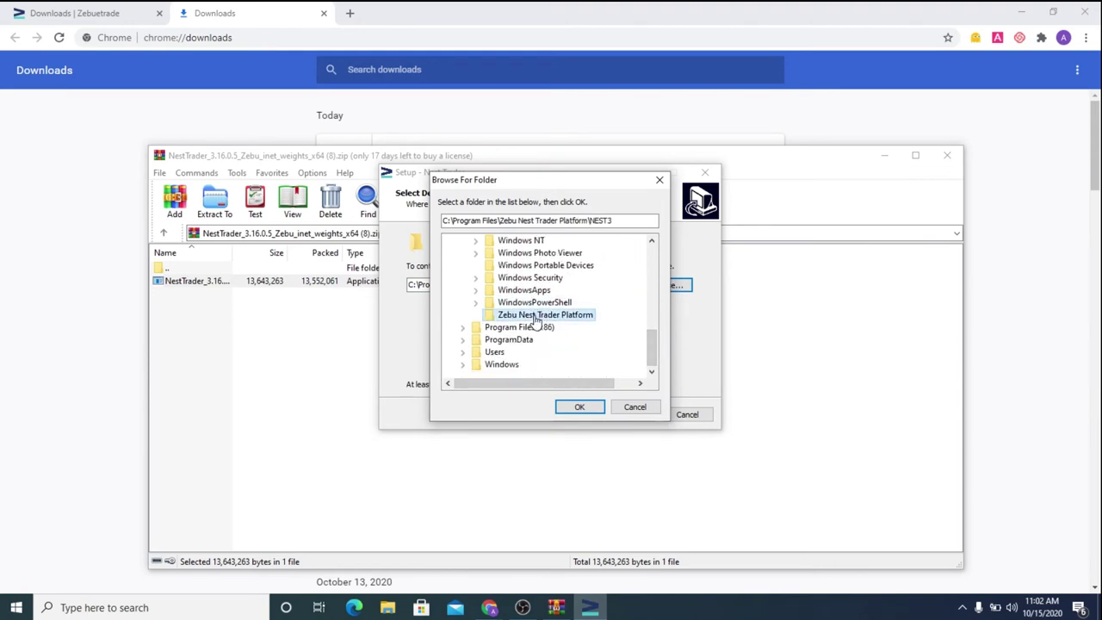
pyautogui.click(582, 408)
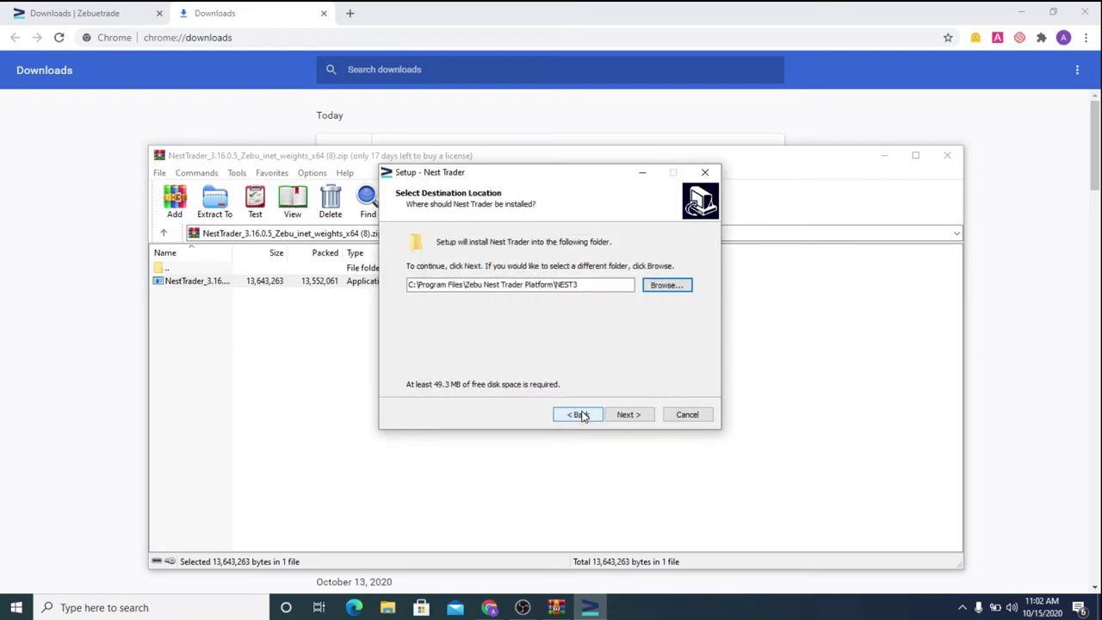
pyautogui.click(632, 416)
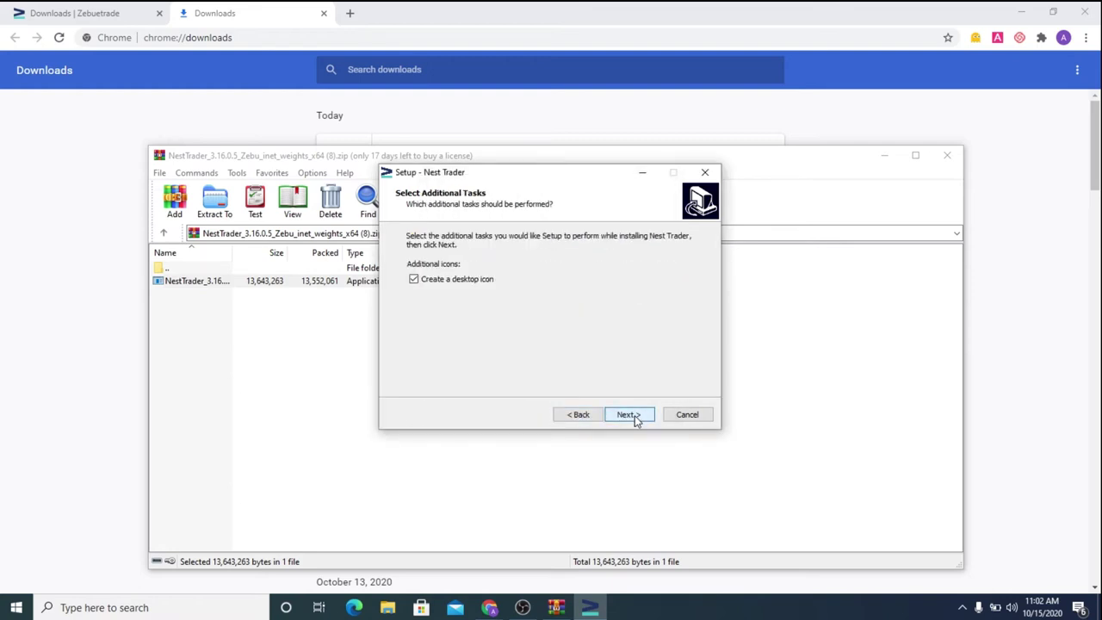
pyautogui.click(635, 419)
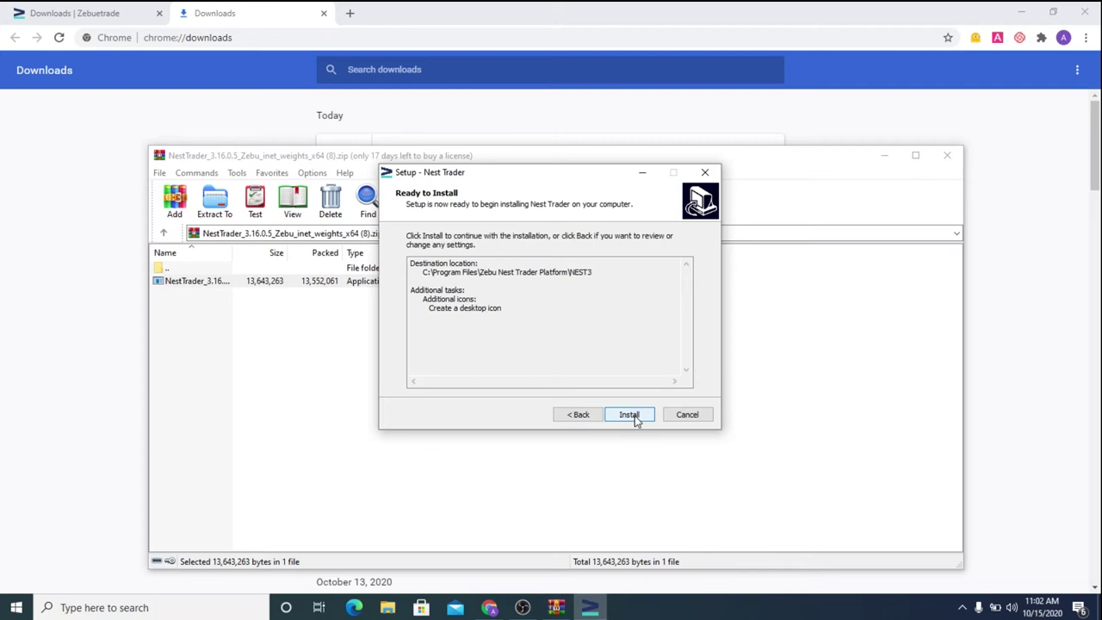
pyautogui.click(629, 415)
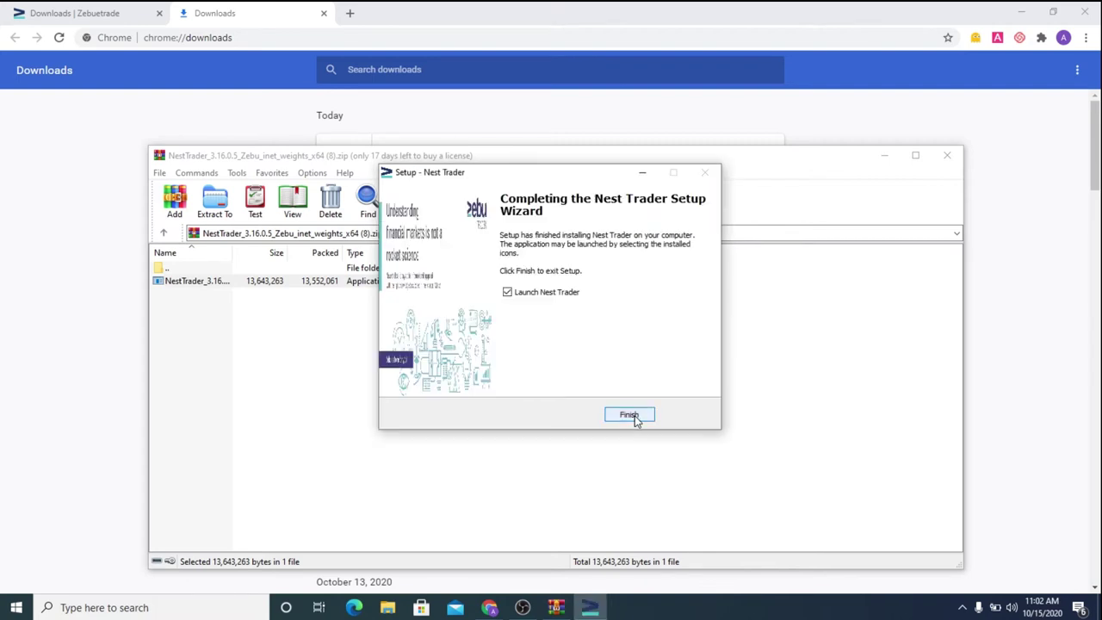
# Launch Nest Trader and log in with the trading account's user name and password
pyautogui.click(629, 416)
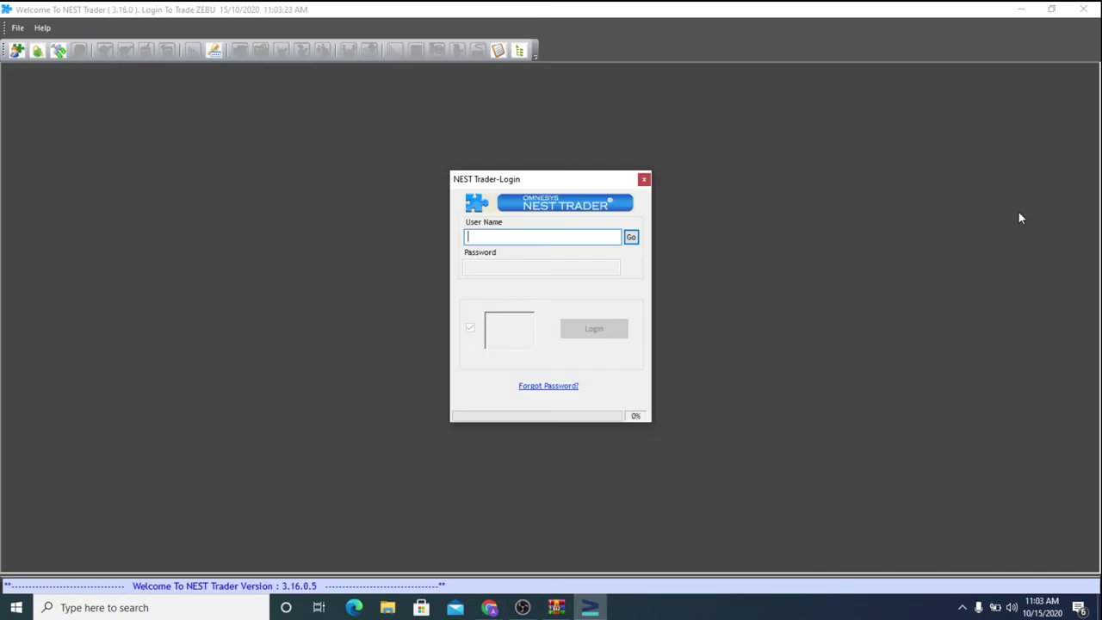
pyautogui.click(630, 238)
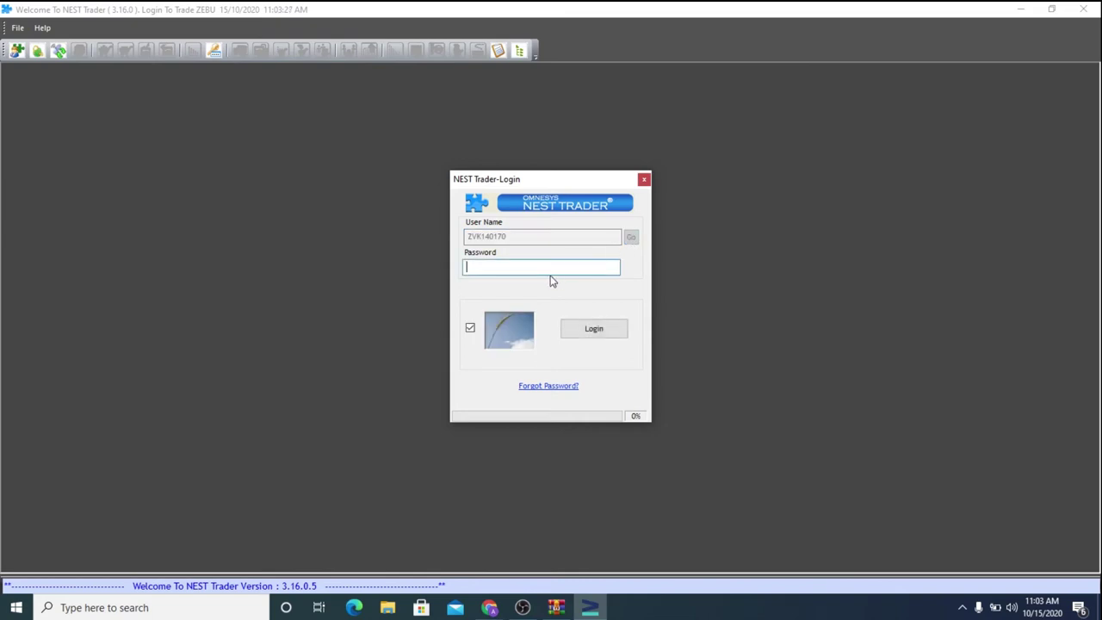
pyautogui.write('**********')
pyautogui.click(596, 329)
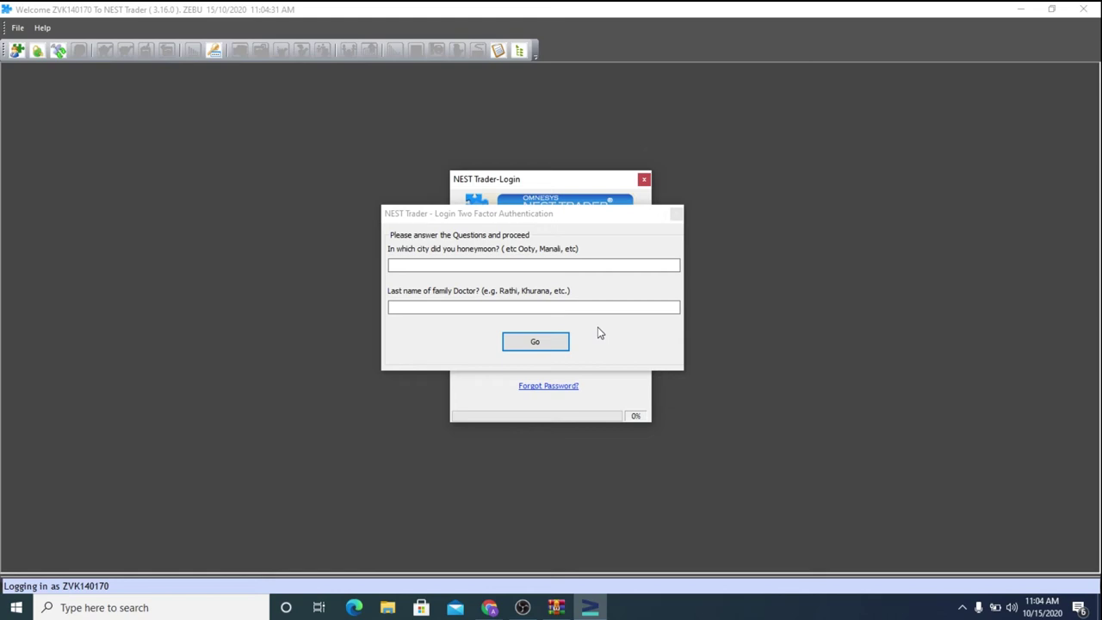
# Answer both security questions, then accept the password alert, scrip download and login success messages
pyautogui.click(547, 267)
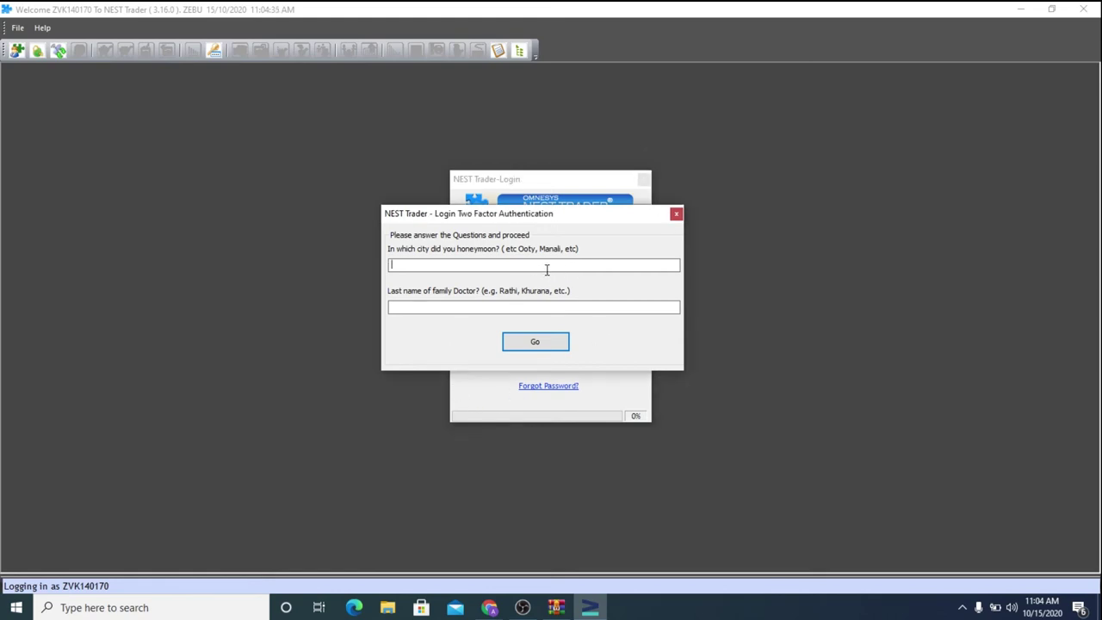
pyautogui.write('a')
pyautogui.press('Tab')
pyautogui.write('a')
pyautogui.click(551, 343)
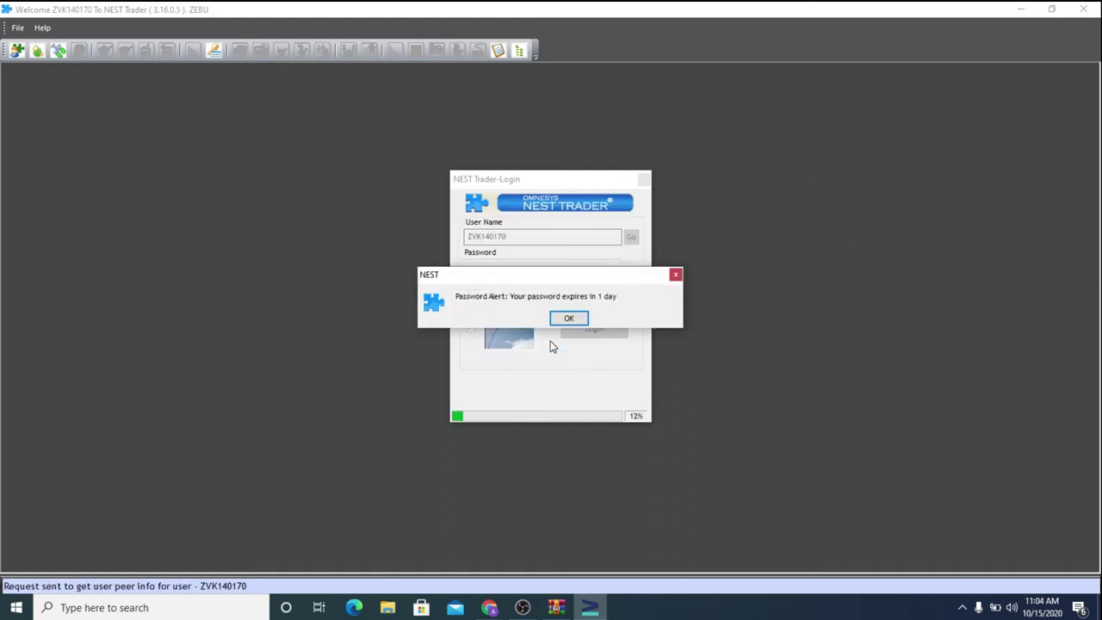
pyautogui.click(571, 318)
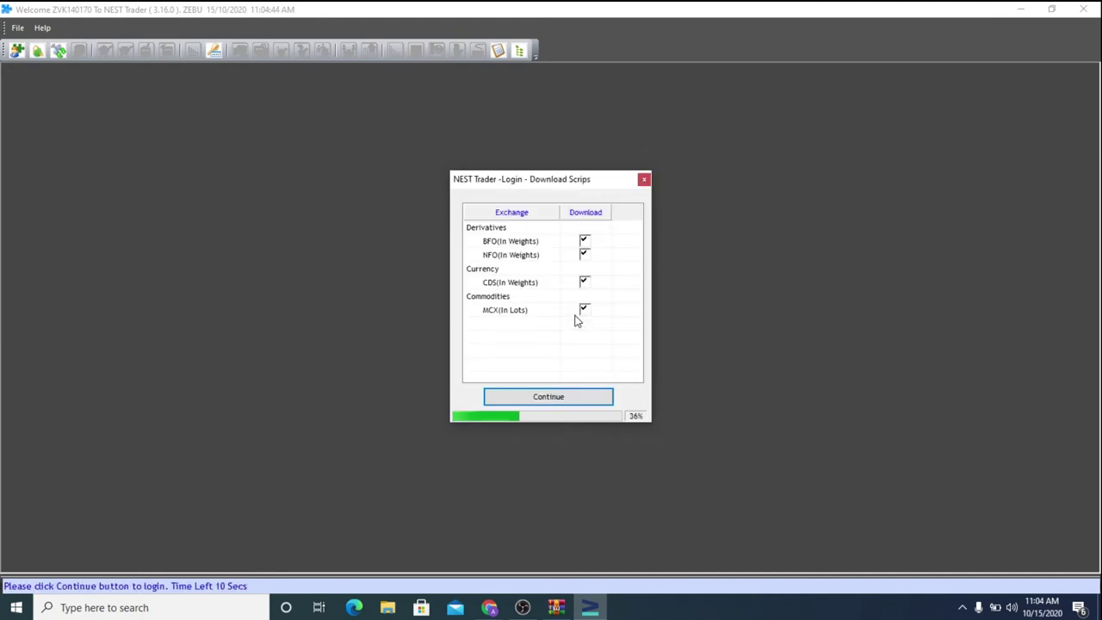
pyautogui.click(548, 397)
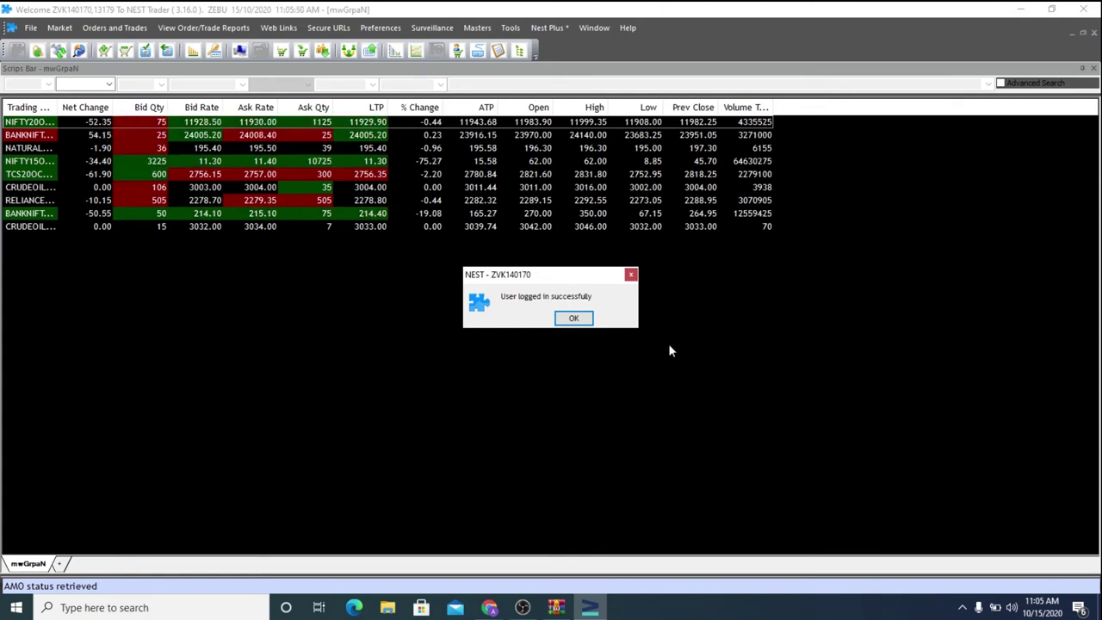
pyautogui.click(573, 318)
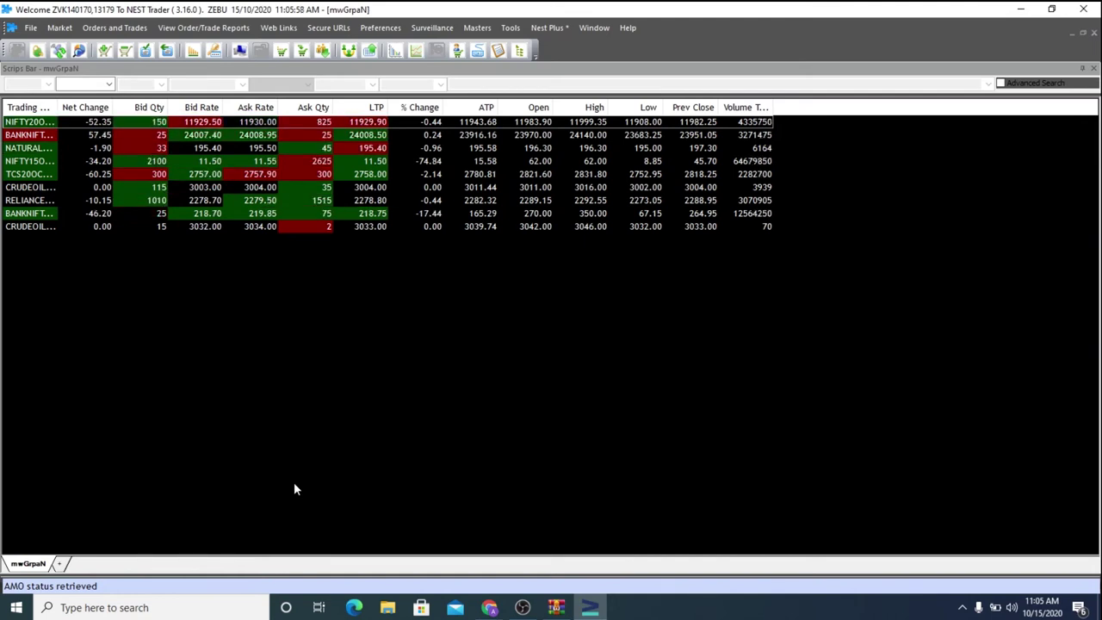
# Create the Group1 market watch and add AUROPHARMA and INDUSINDBK stock futures (FUTSTK)
pyautogui.click(59, 563)
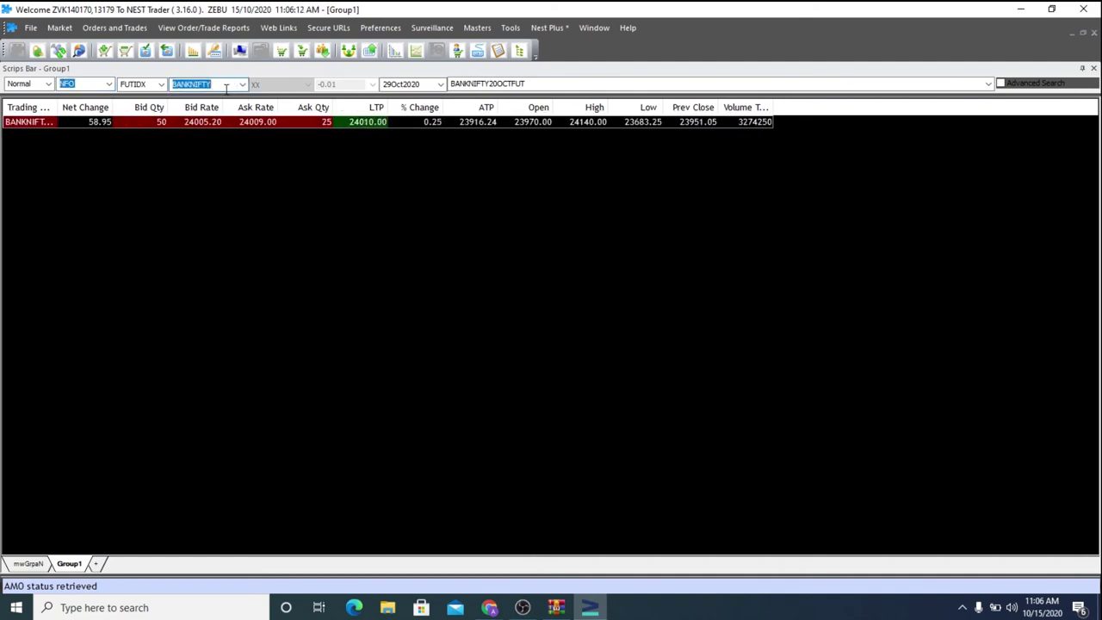
pyautogui.click(161, 83)
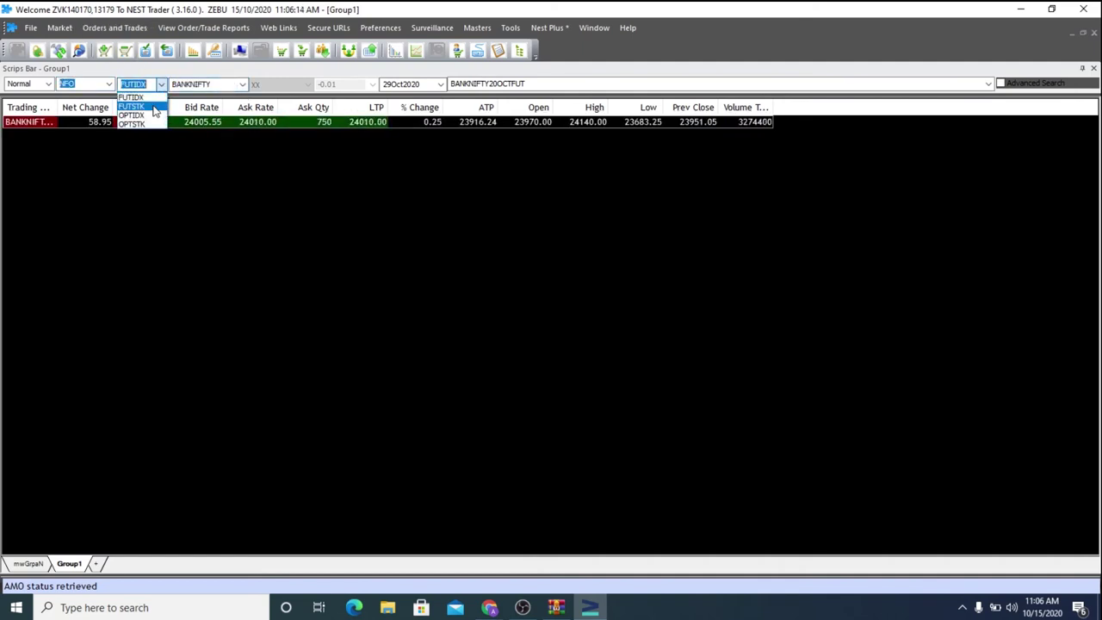
pyautogui.click(136, 106)
pyautogui.click(205, 84)
pyautogui.write('AUROPHARMA')
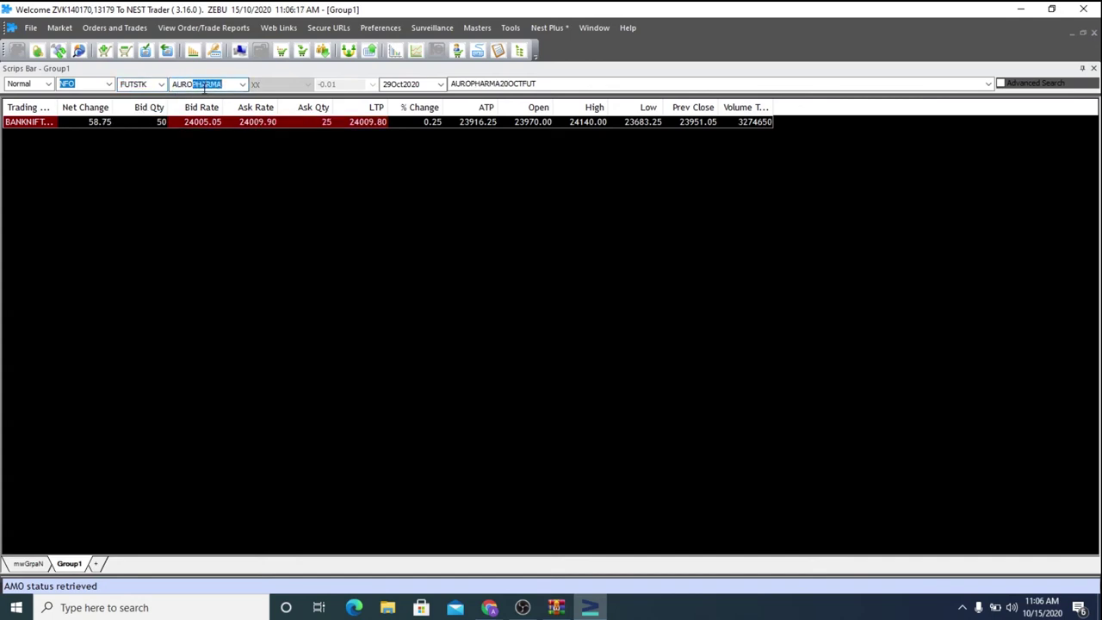
pyautogui.press('Return')
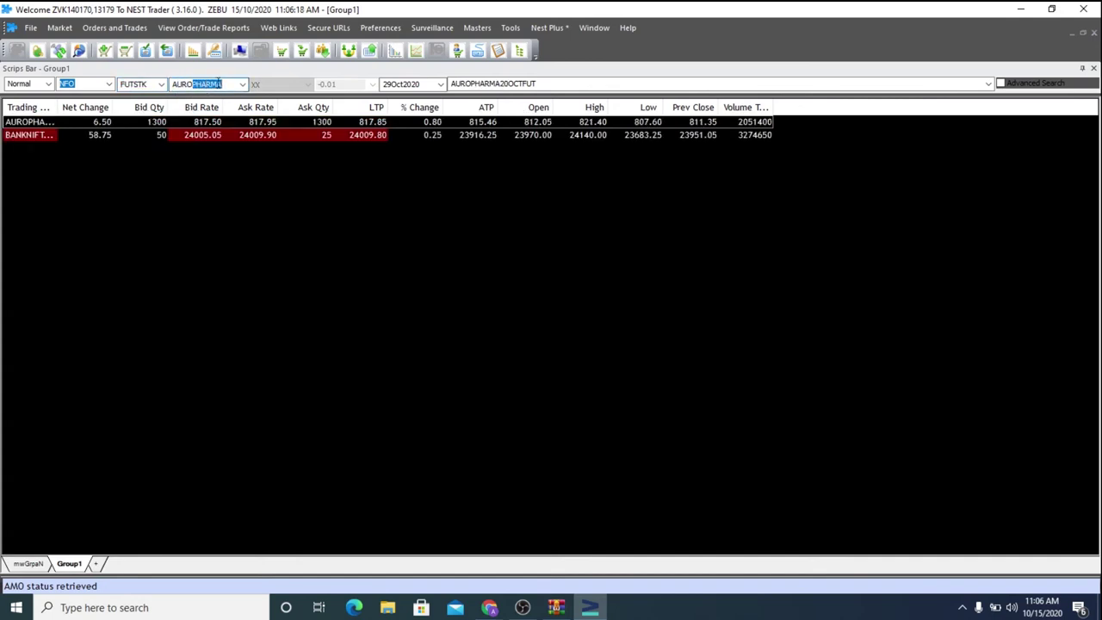
pyautogui.press('BackSpace')
pyautogui.press('BackSpace')
pyautogui.press('BackSpace')
pyautogui.press('BackSpace')
pyautogui.press('BackSpace')
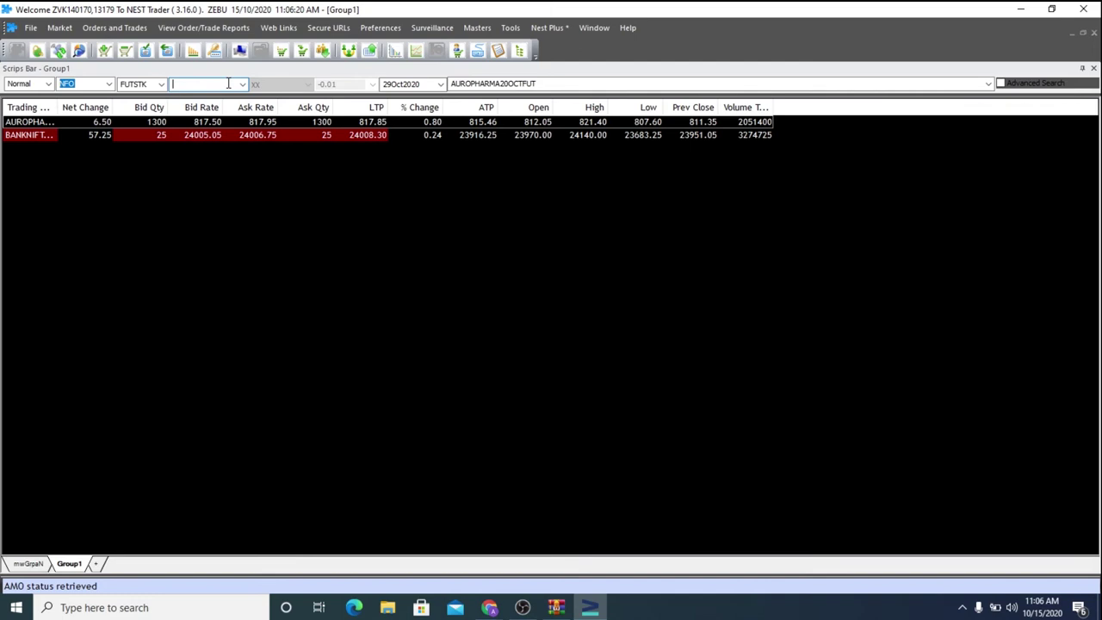
pyautogui.write('INDUSINDBK')
pyautogui.press('Return')
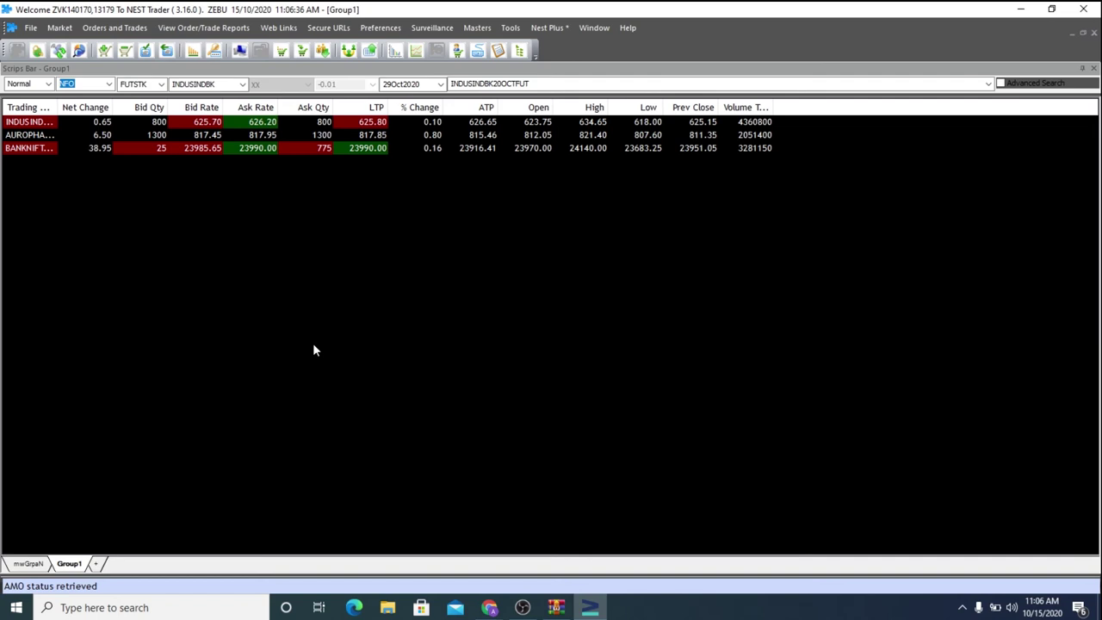
# Open and close INDUSINDBK's buy form, sell form and the Order Book, then open its Snap Quote
pyautogui.press('F1')
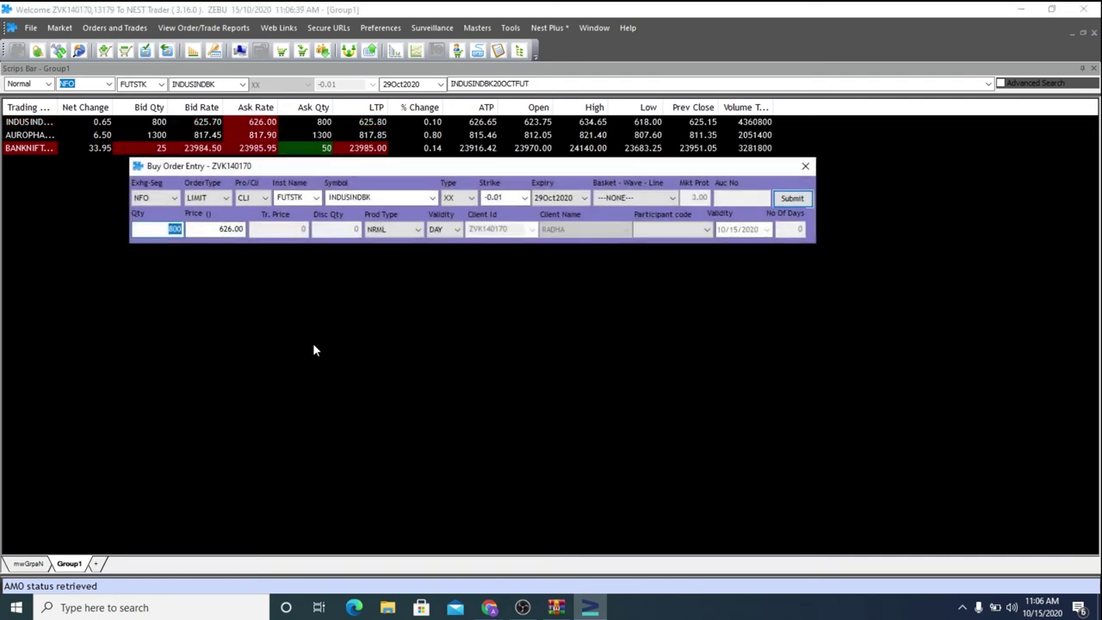
pyautogui.click(805, 166)
pyautogui.press('F2')
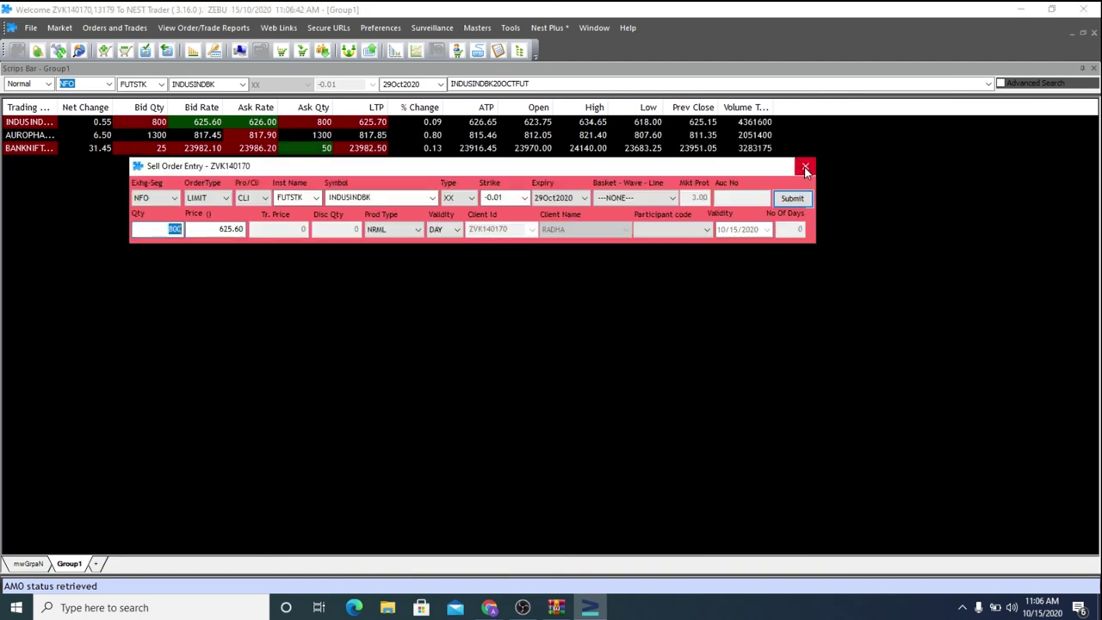
pyautogui.click(805, 166)
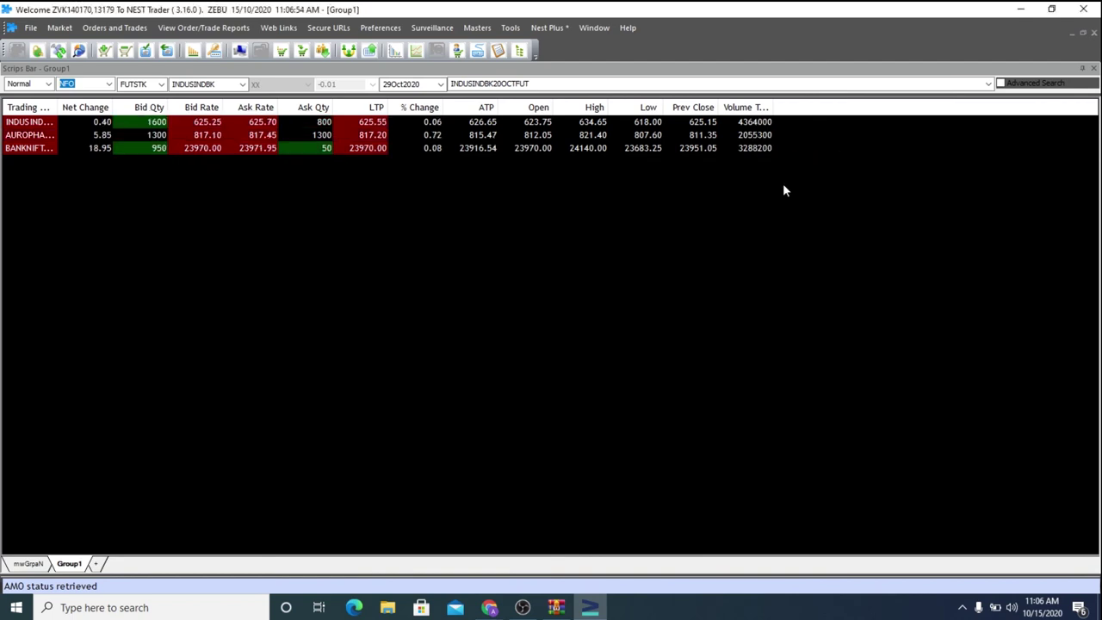
pyautogui.press('F3')
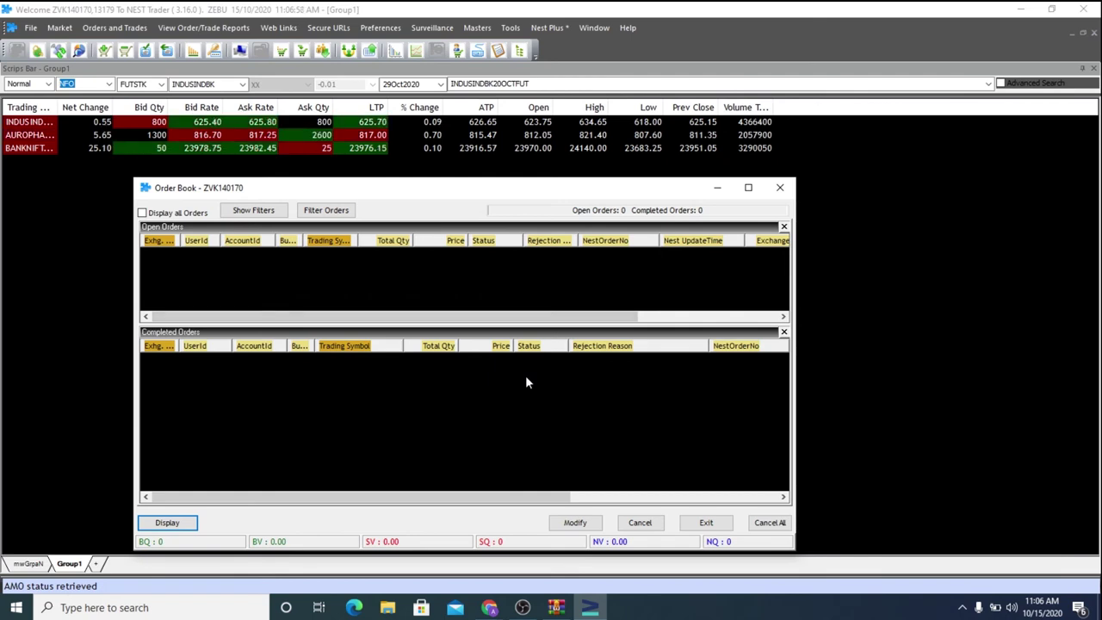
pyautogui.click(780, 187)
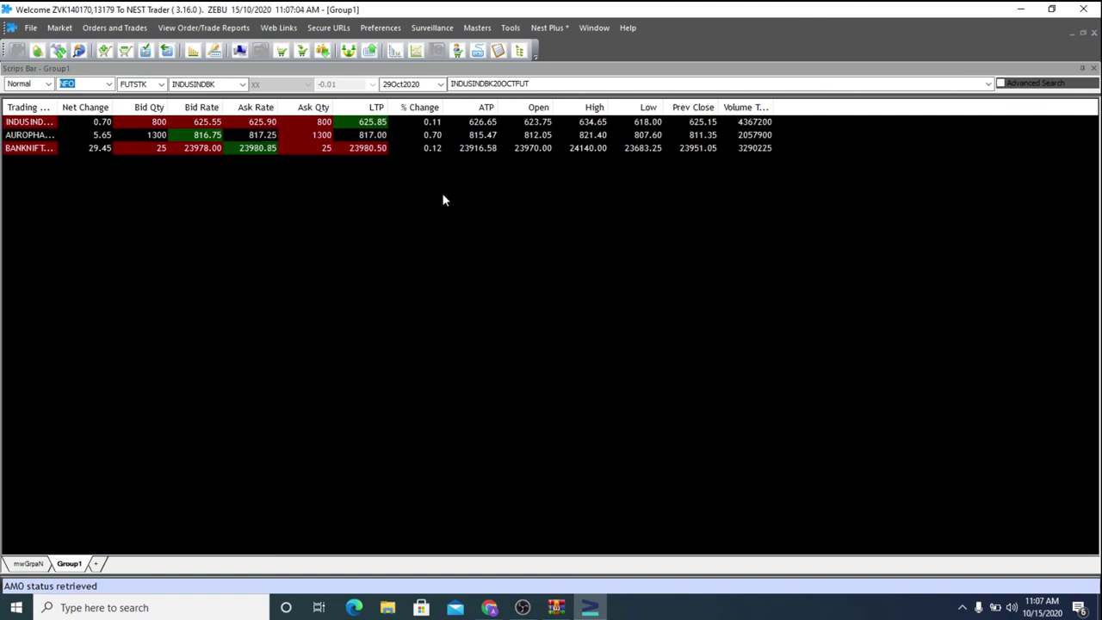
pyautogui.press('F6')
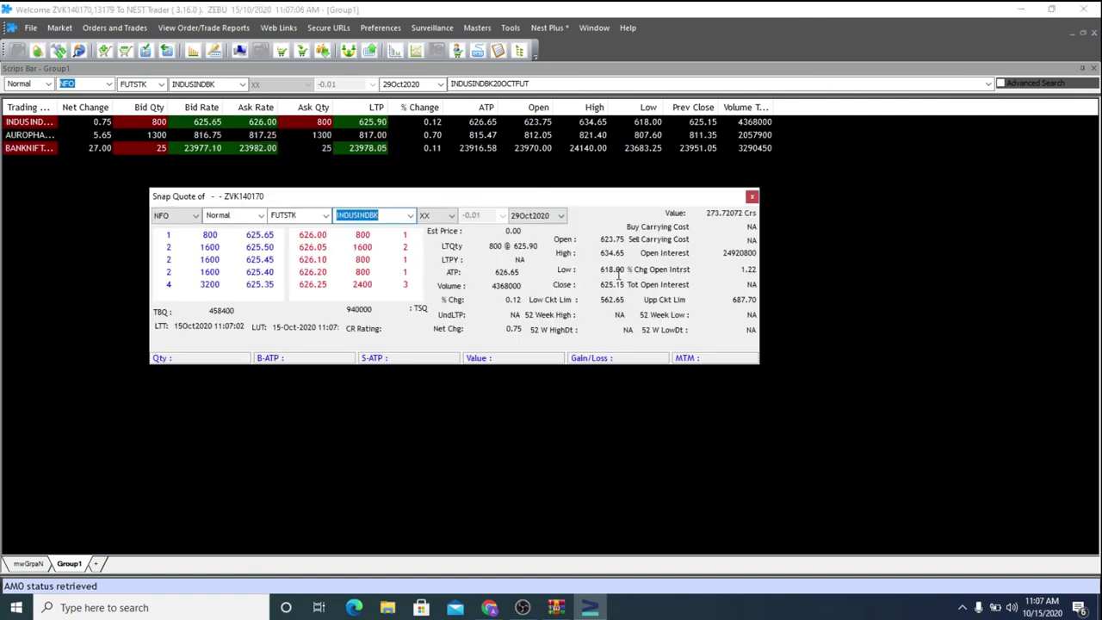
# Close Snap Quote, then view and close the empty Trade Book and BANKNIFTY net positions
pyautogui.click(753, 198)
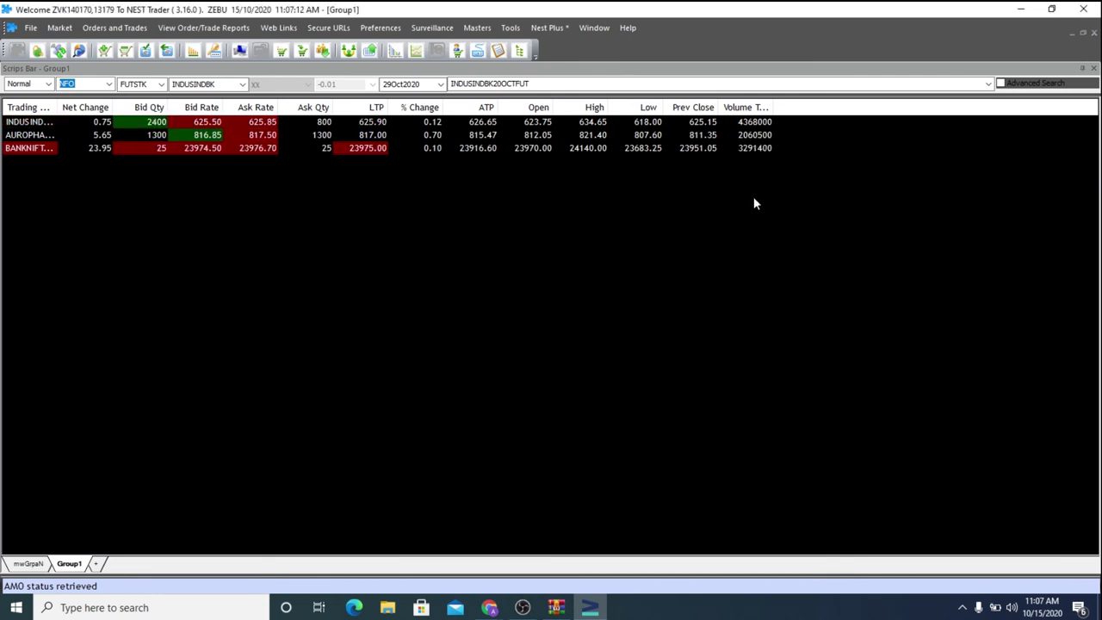
pyautogui.press('F8')
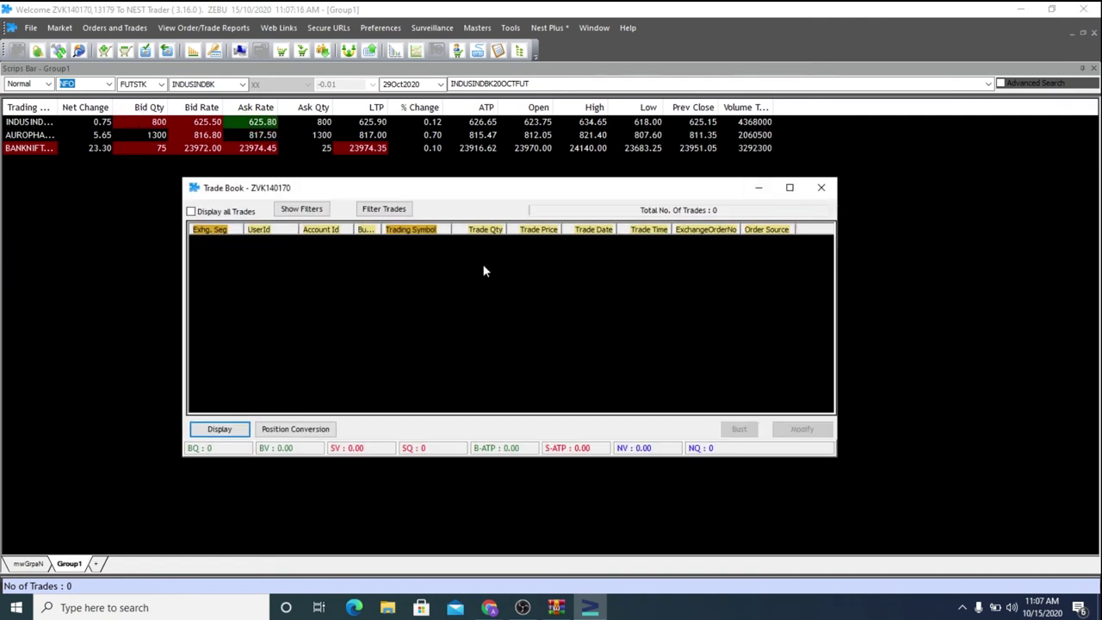
pyautogui.click(825, 189)
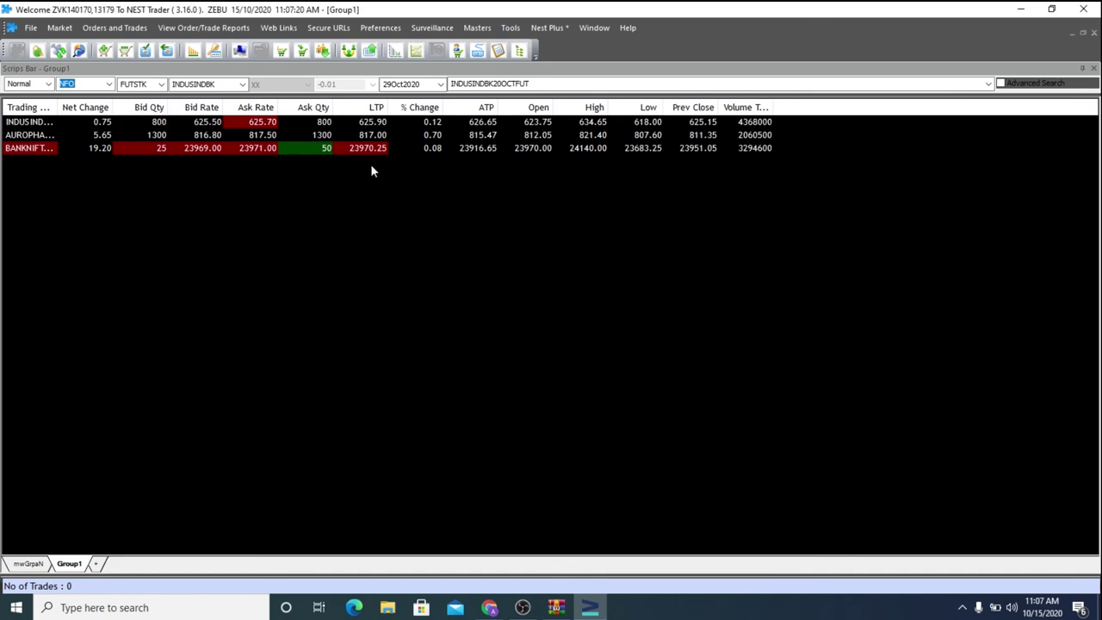
pyautogui.click(51, 152)
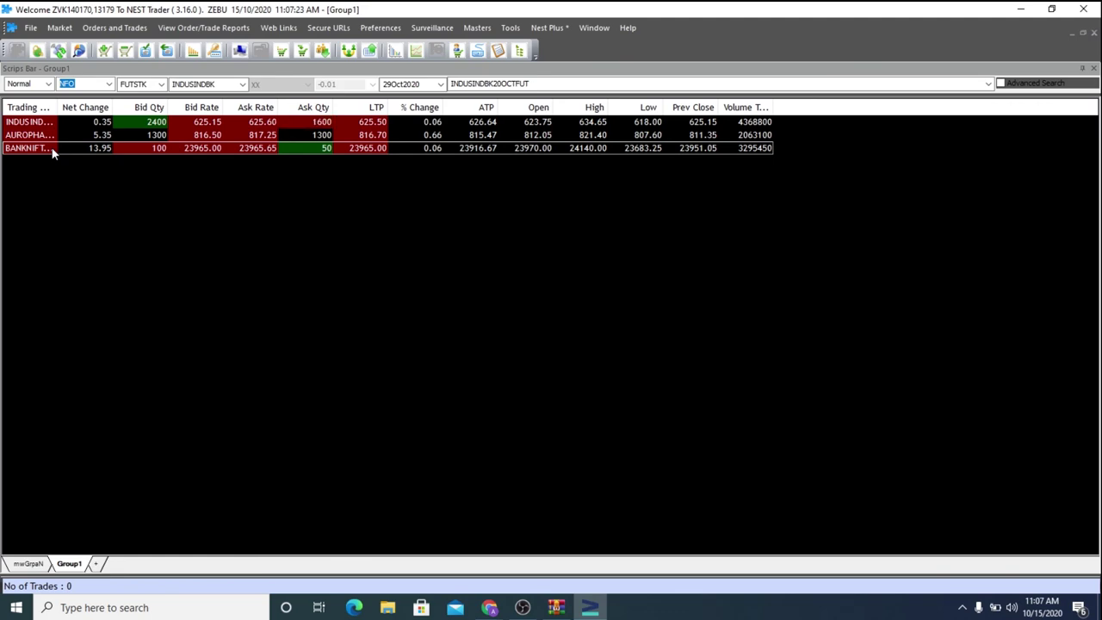
pyautogui.hotkey('alt', 'F6')
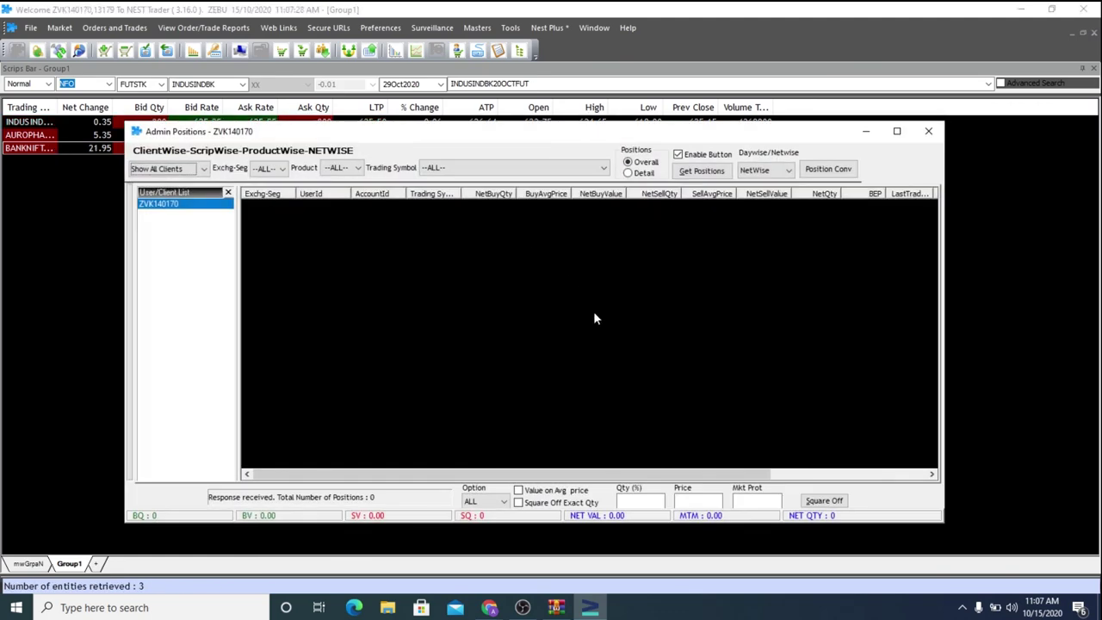
pyautogui.click(928, 131)
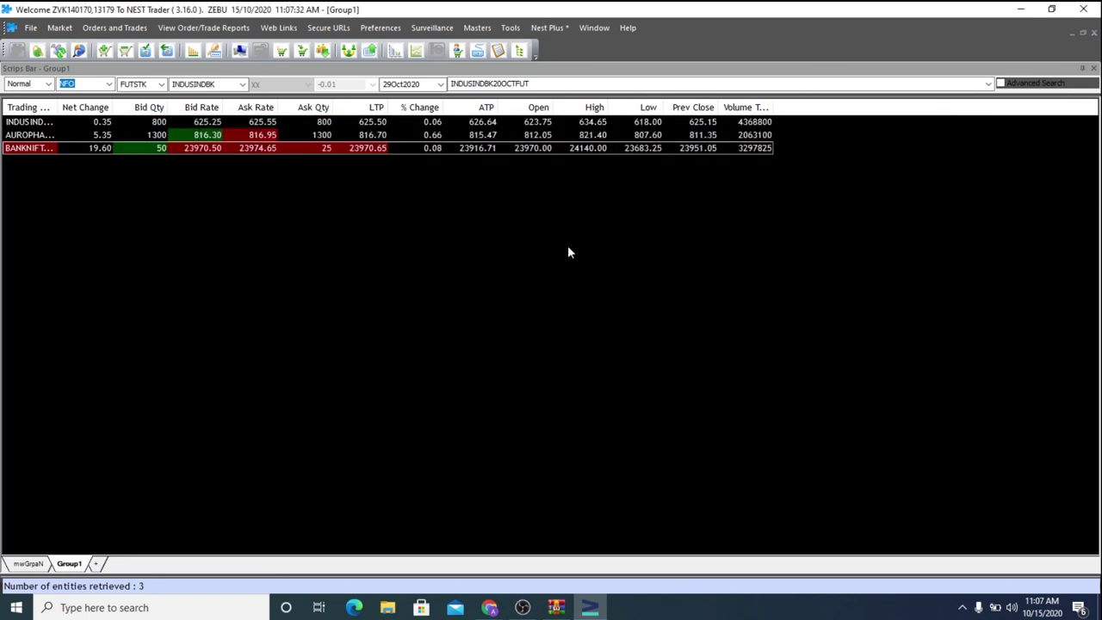
pyautogui.click(190, 32)
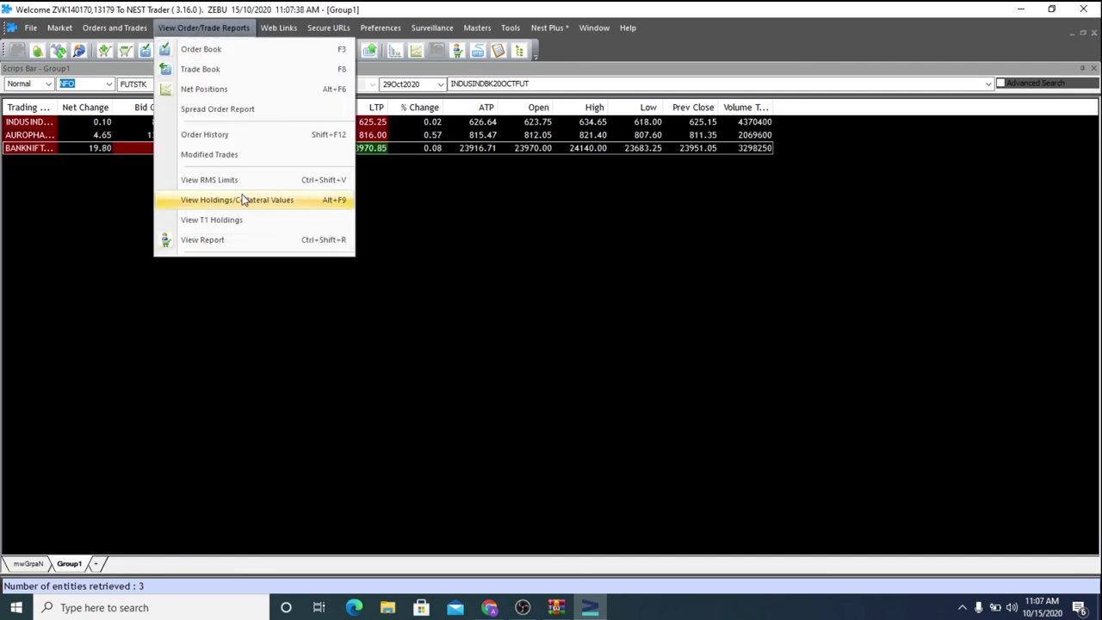
pyautogui.click(242, 181)
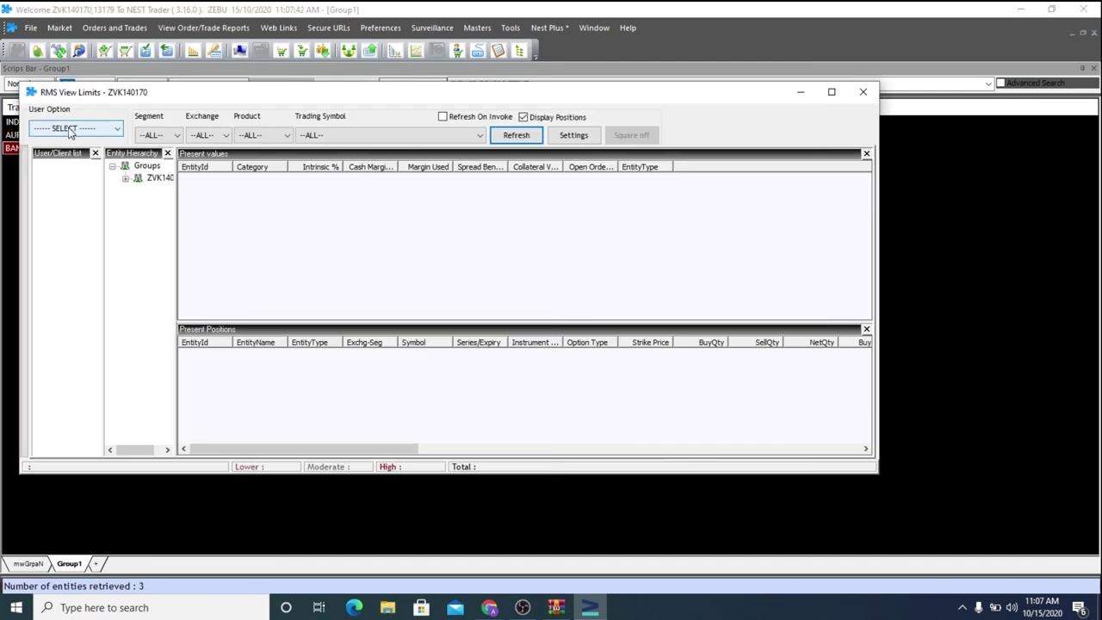
pyautogui.click(71, 130)
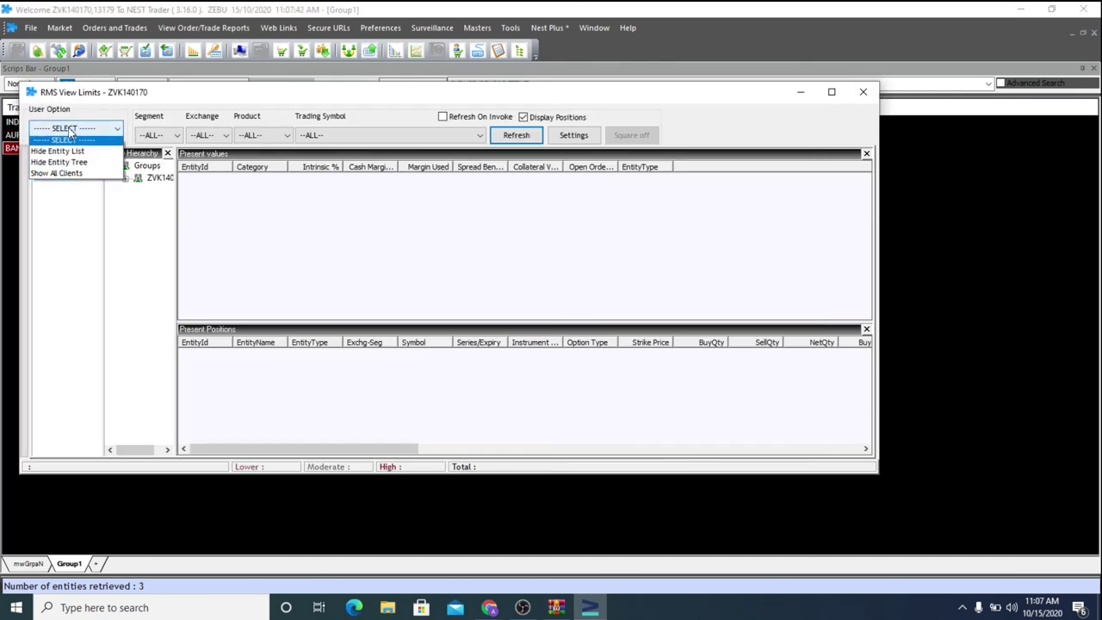
pyautogui.click(70, 177)
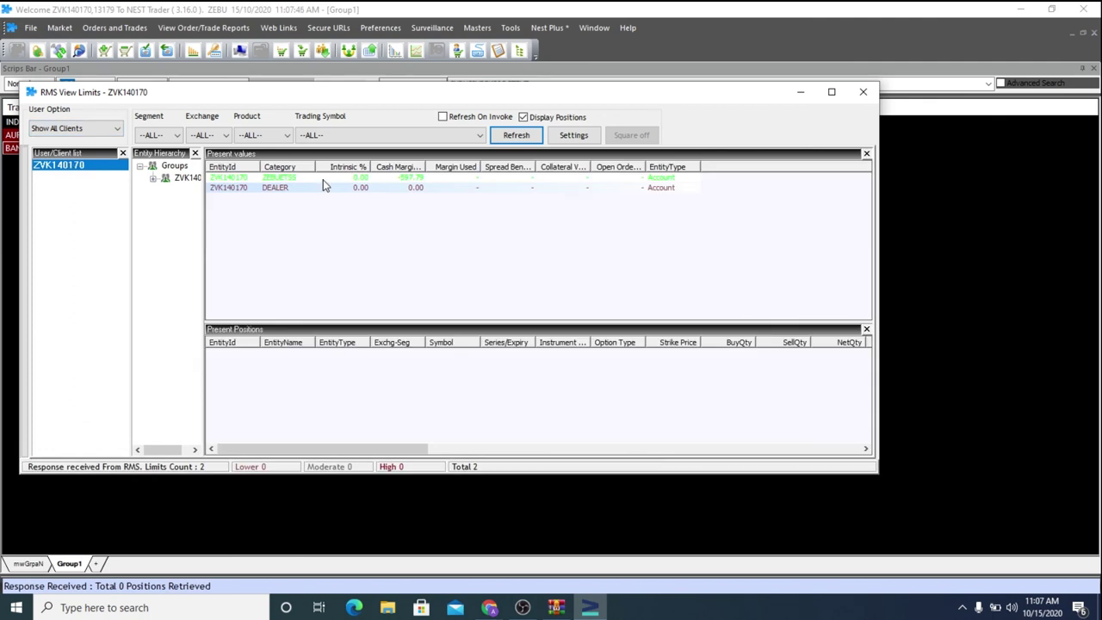
pyautogui.moveTo(424, 166); pyautogui.dragTo(485, 166)
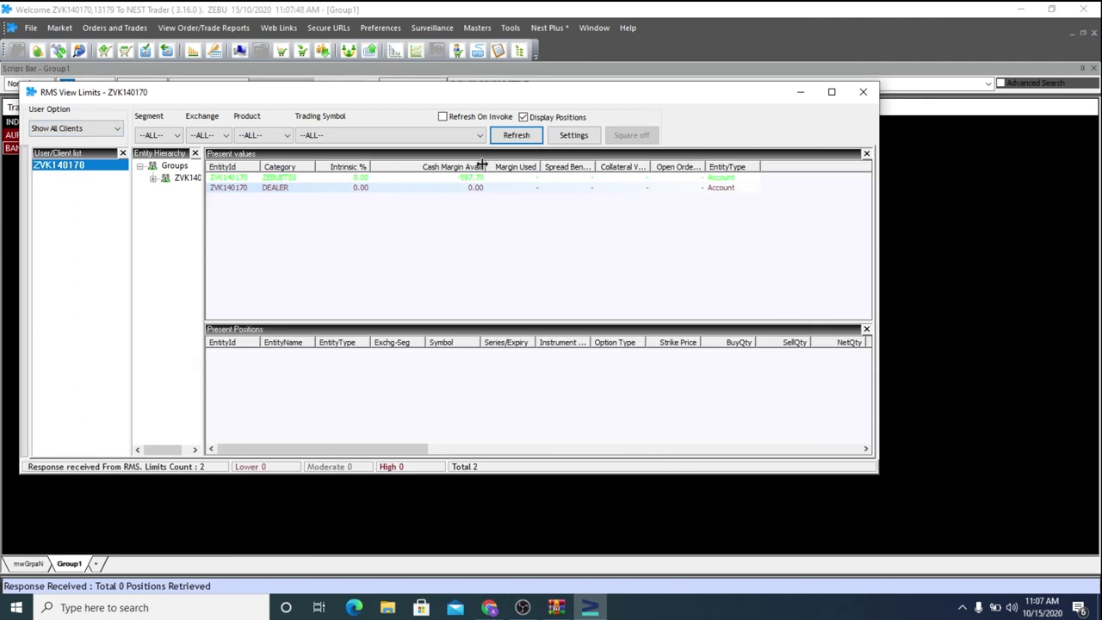
pyautogui.click(470, 178)
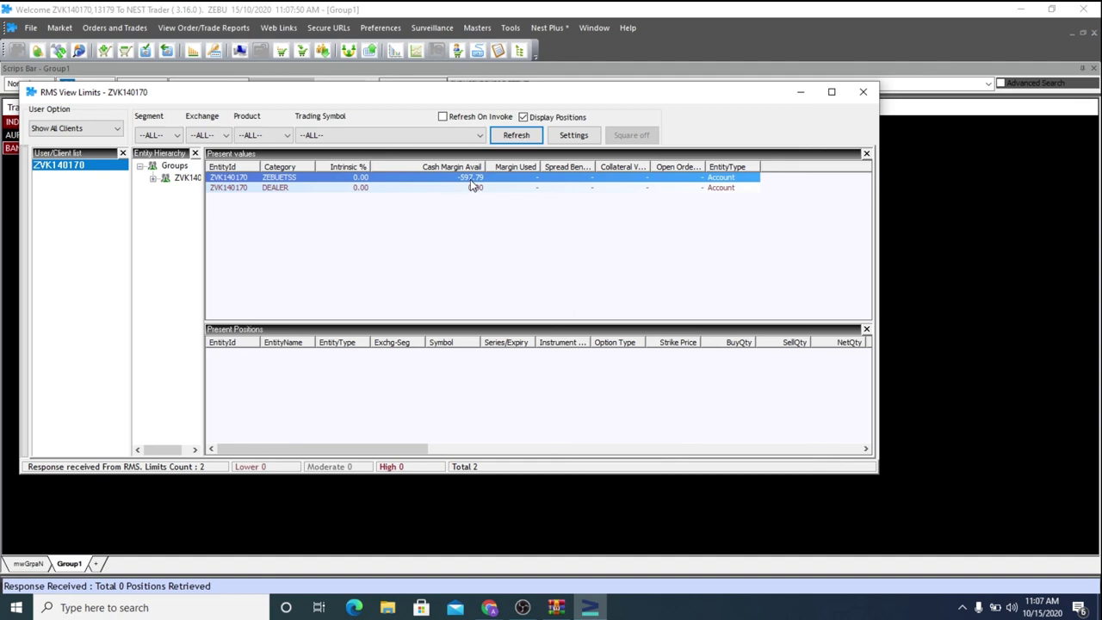
pyautogui.click(863, 91)
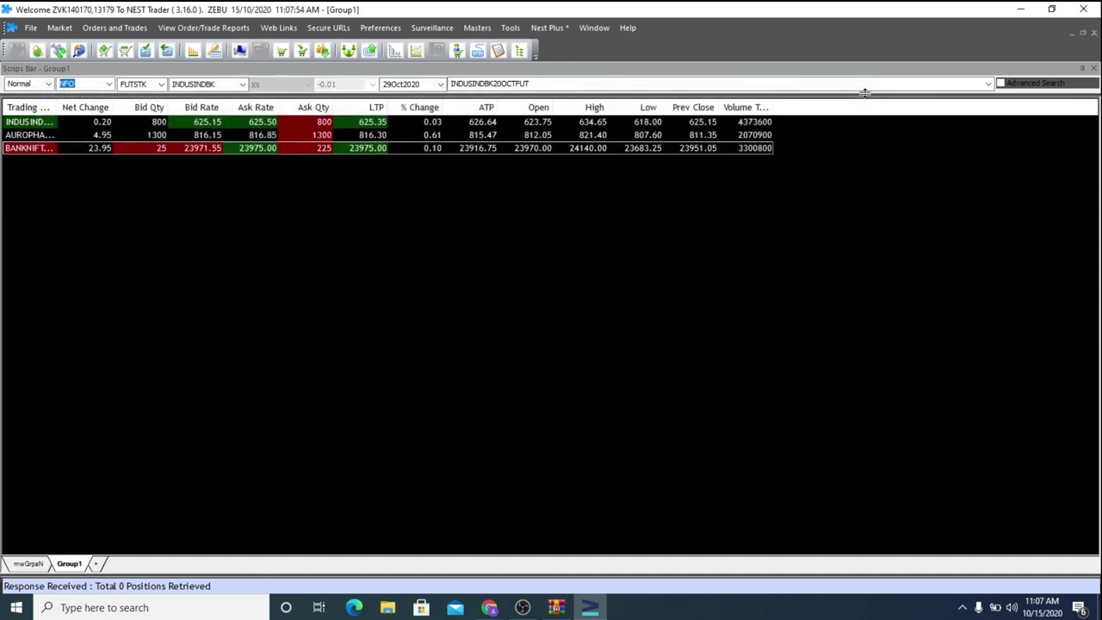